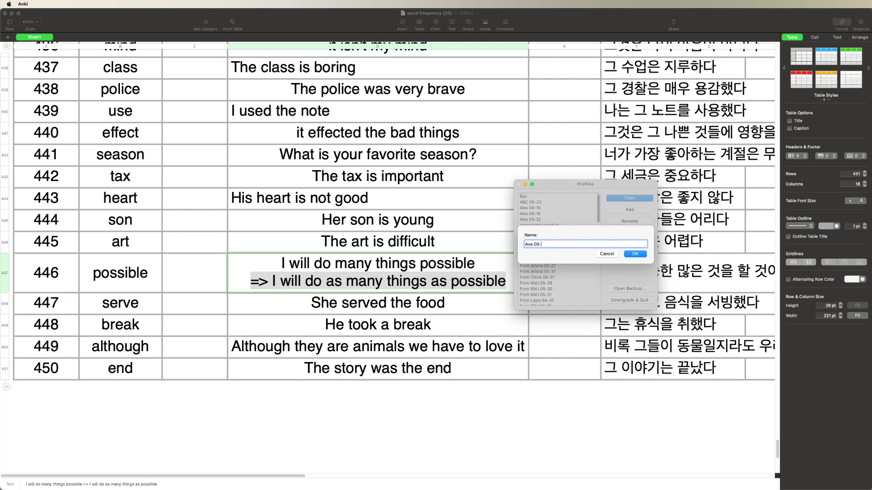
Create the student's new profile, open it, and dismiss the import summary
key(Return)
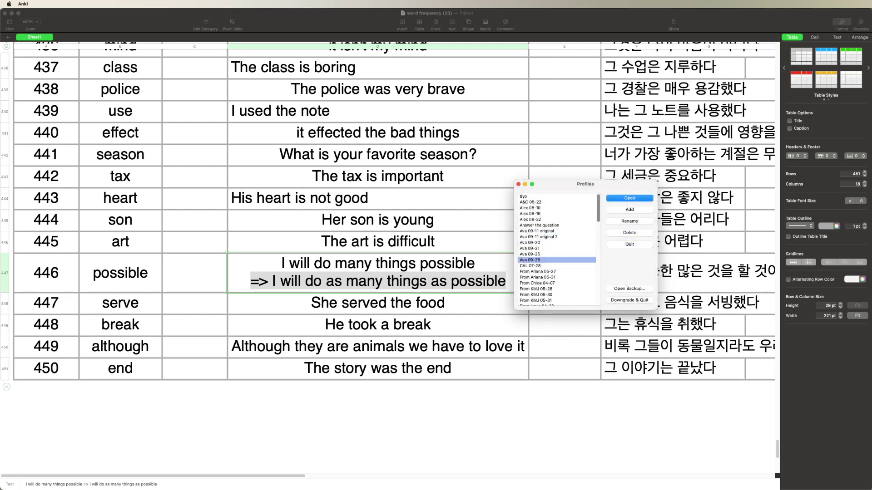
double_click(523, 260)
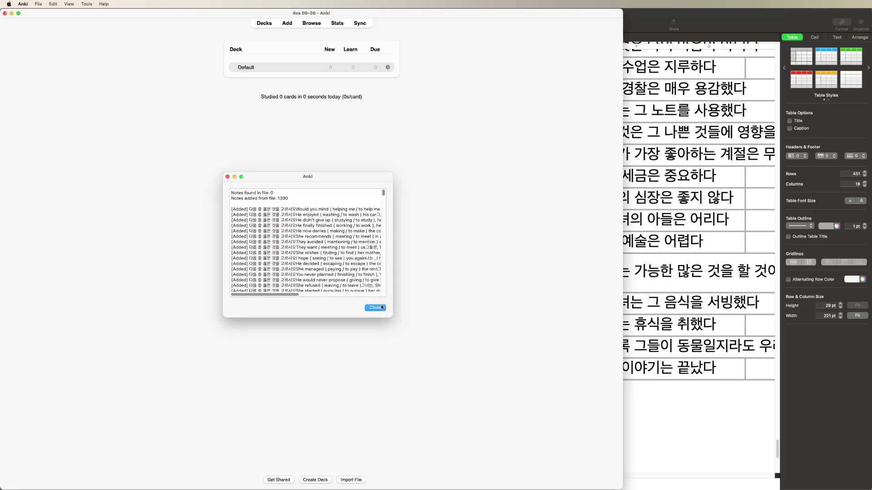
click(383, 307)
Widen Anki to fill the screen, then open the student's deck statistics
drag(622, 195, 871, 202)
click(511, 67)
click(461, 23)
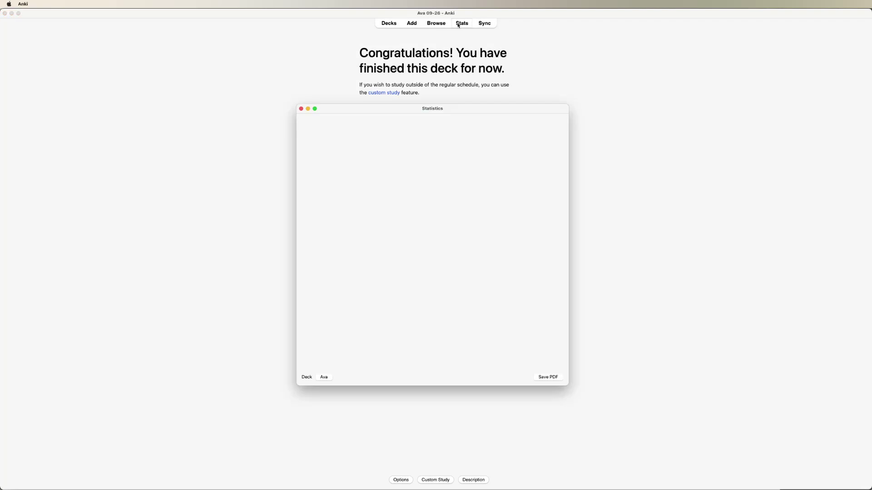
Maximize Statistics in three columns, scroll the charts, and list one calendar day's 50 cards
double_click(459, 109)
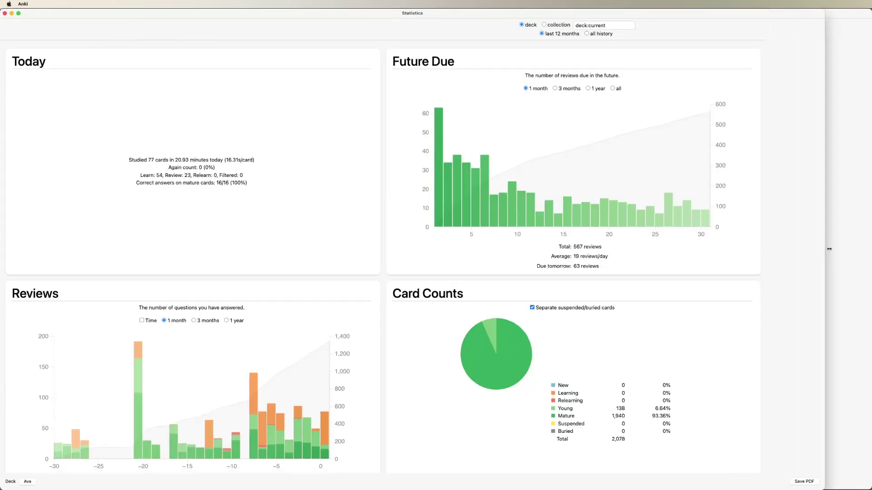
drag(772, 255, 867, 256)
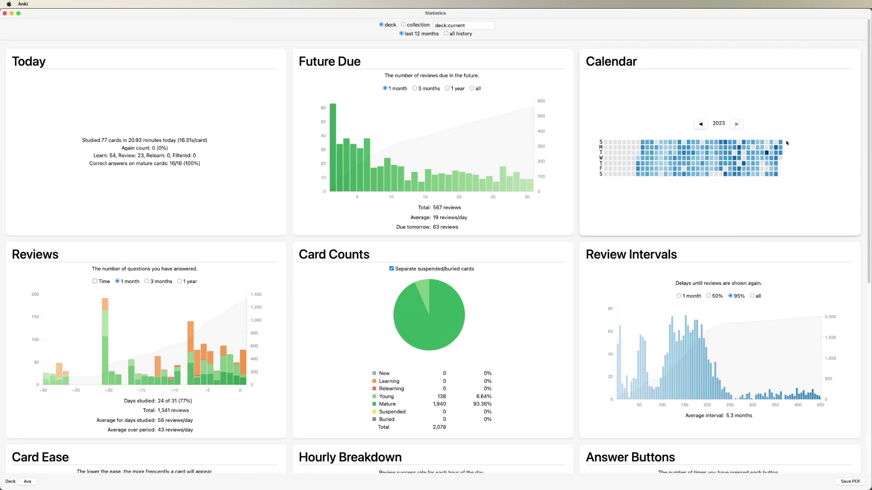
scroll(269, 313, down, 3)
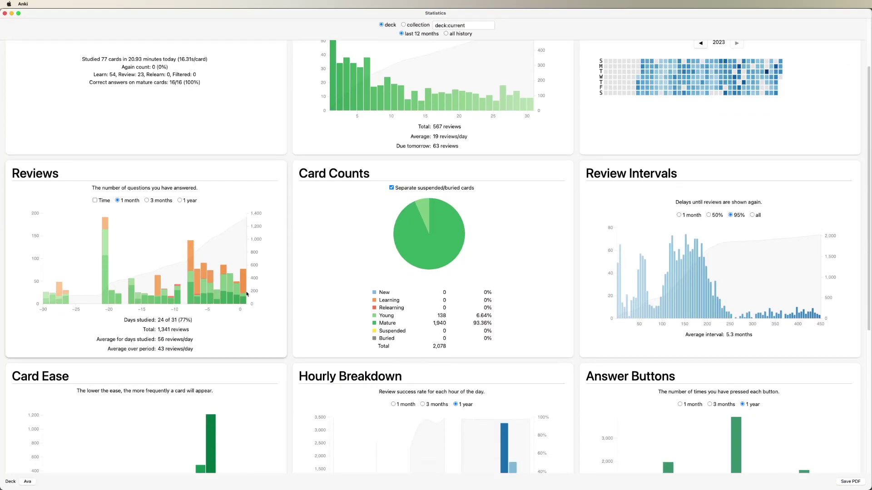
mouse_move(232, 292)
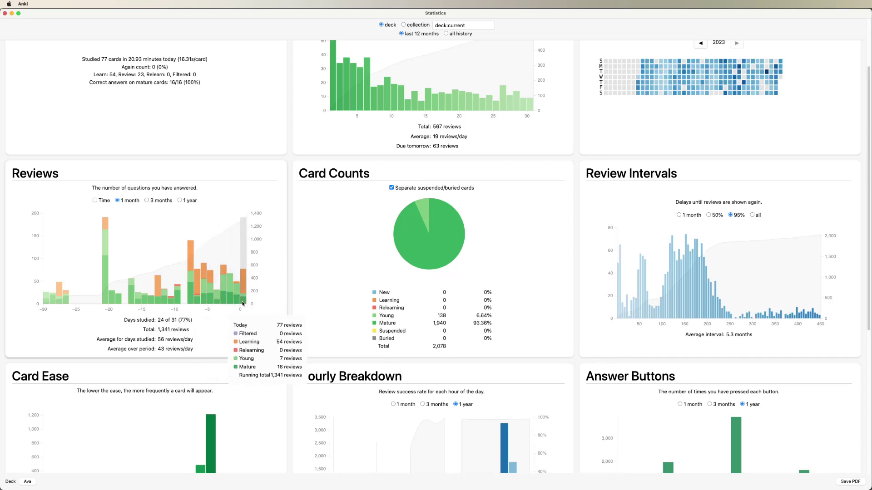
scroll(405, 227, down, 3)
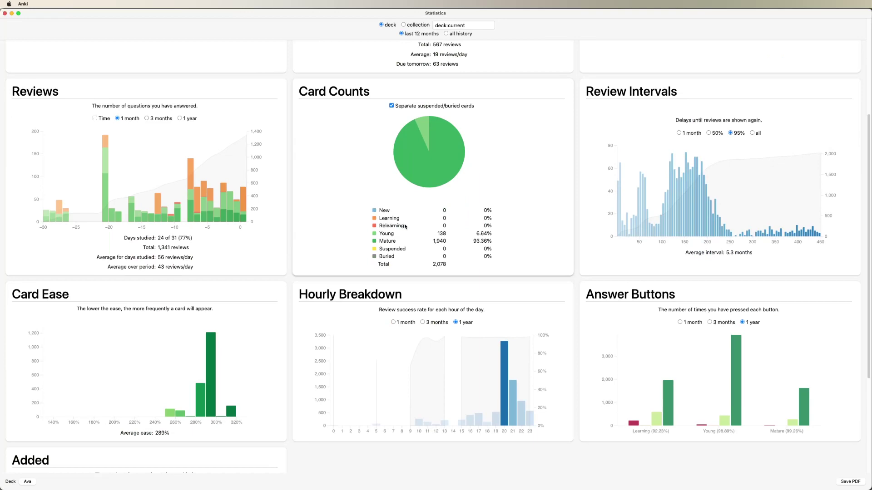
scroll(406, 227, up, 4)
scroll(405, 226, down, 5)
scroll(405, 227, up, 5)
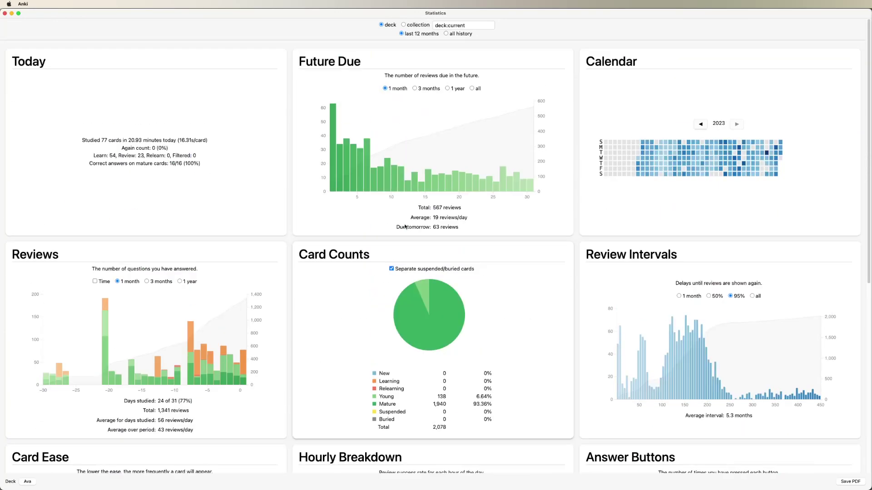
mouse_move(776, 155)
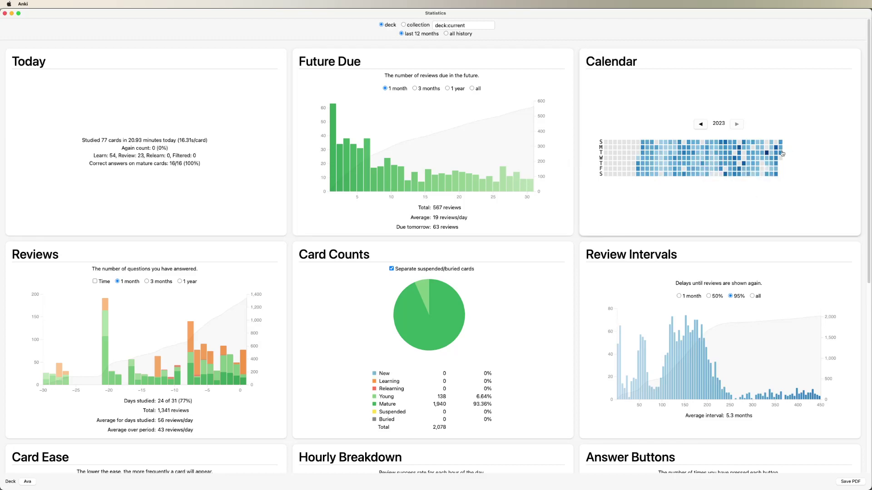
click(776, 153)
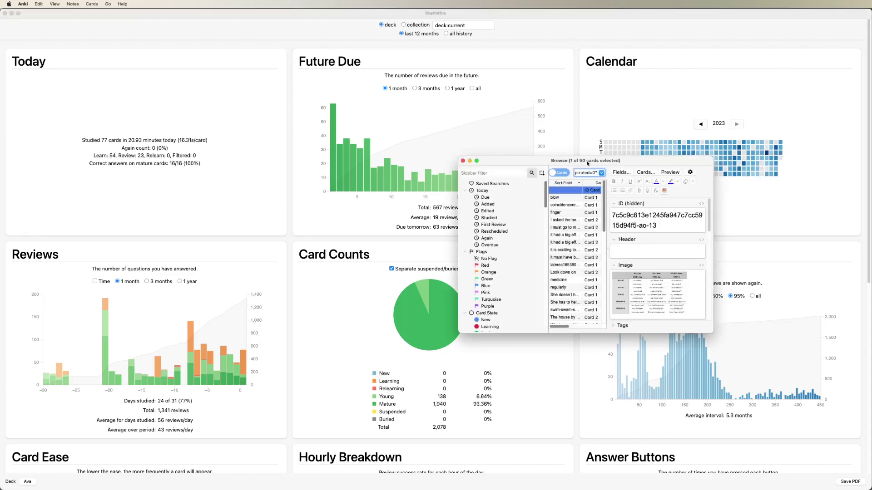
Maximize Browse and check review history for the coincidence and swim-swam-swum cards
double_click(587, 164)
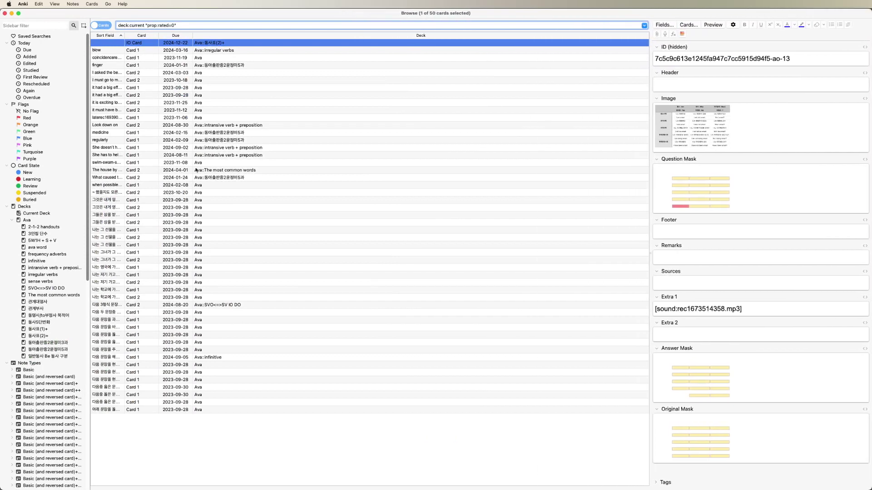
click(244, 59)
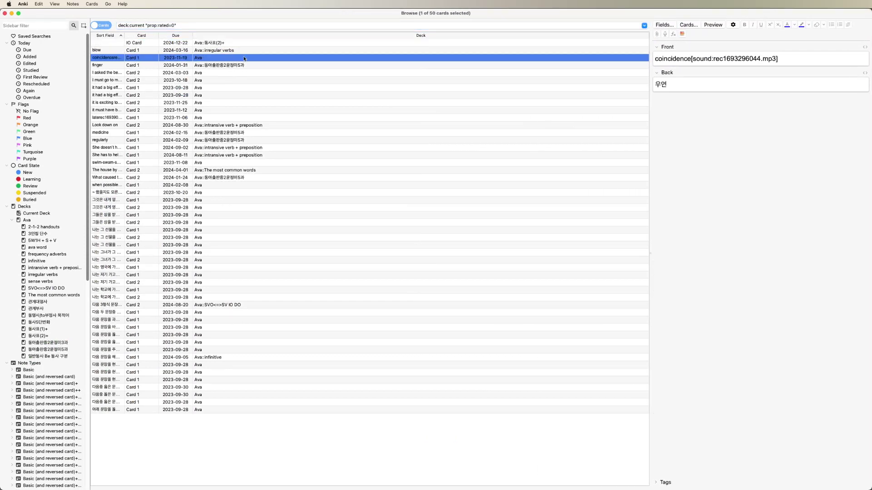
key(super+shift+i)
key(Escape)
click(188, 163)
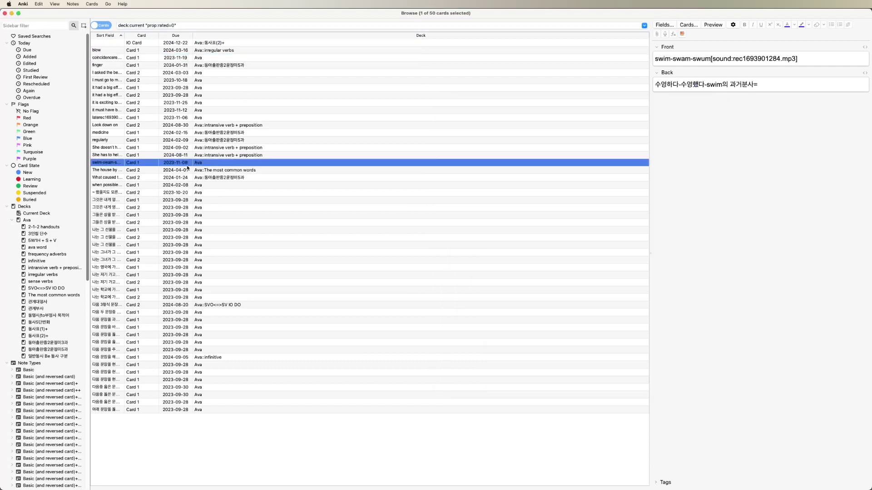
key(super+shift+i)
key(Escape)
Check Card Info for 나는 학교에 가고싶지않다, What caused the fire?, and another Korean card
click(251, 297)
key(super+shift+i)
key(Escape)
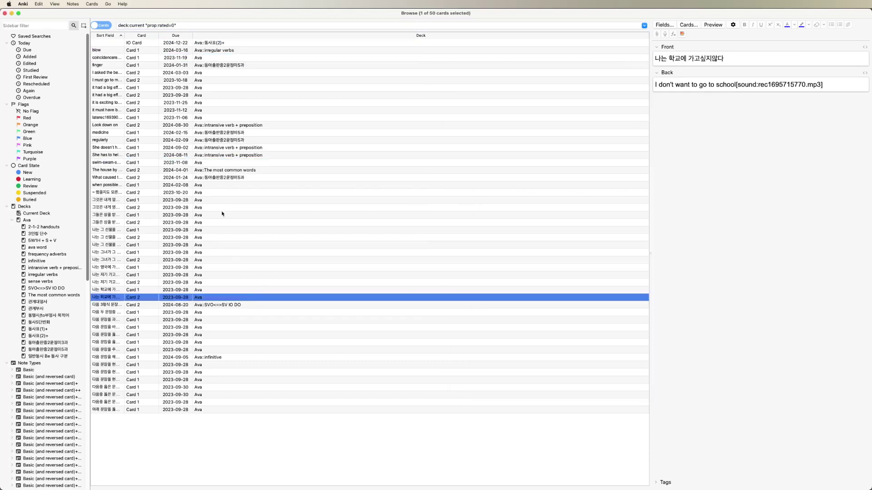
click(215, 178)
key(super+shift+i)
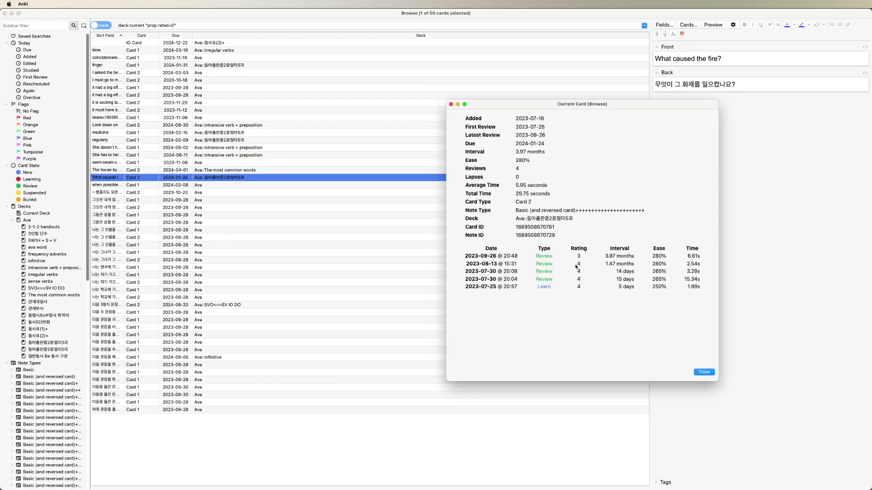
click(451, 104)
click(264, 259)
key(super+shift+i)
key(Escape)
View review histories of the 'you late school', regularly, and 그것은 내게 영향을 끼쳤다 cards
click(216, 343)
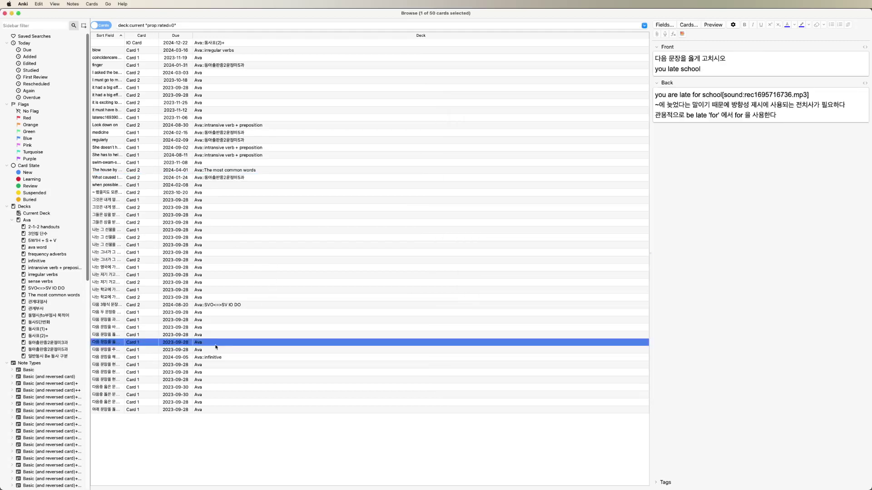
key(super+shift+i)
key(Escape)
click(242, 141)
key(super+shift+i)
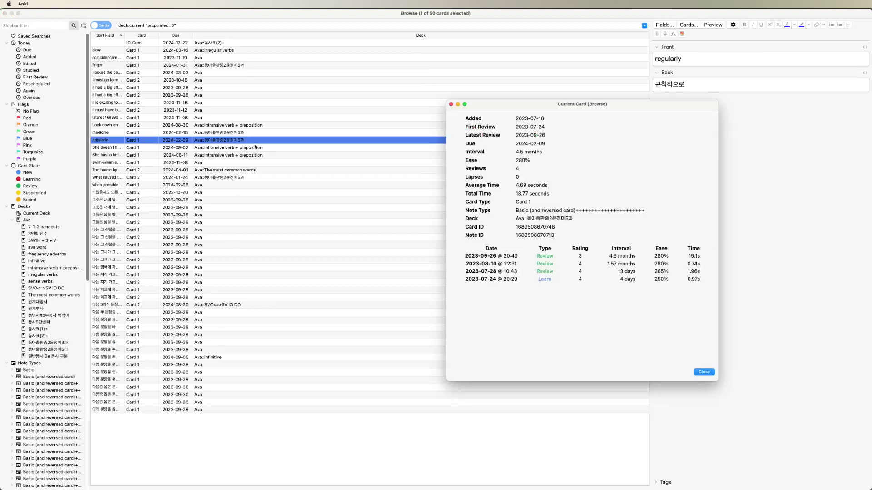
key(Escape)
click(295, 261)
click(376, 209)
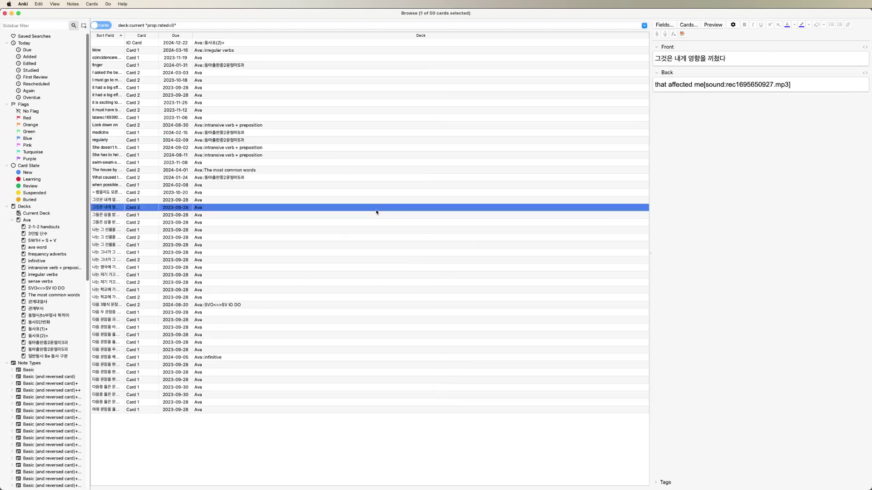
key(super+shift+i)
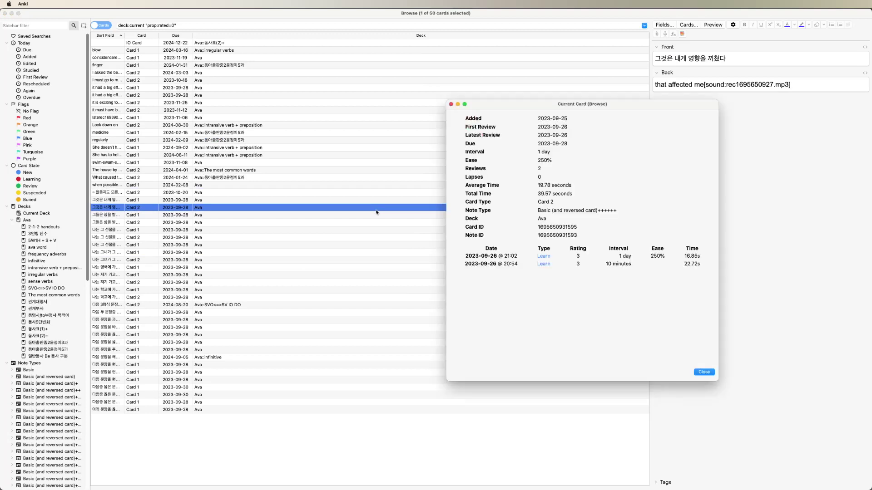
key(Escape)
Inspect the 나는 그녀가 그 선물을 받을 것을 기대했다 and 'I love my family' cards, then show all windows
click(293, 252)
key(super+shift+i)
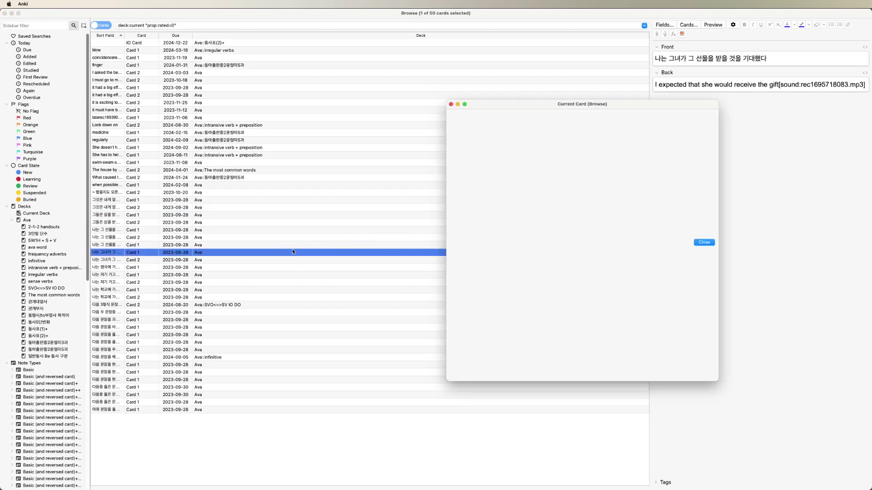
key(Escape)
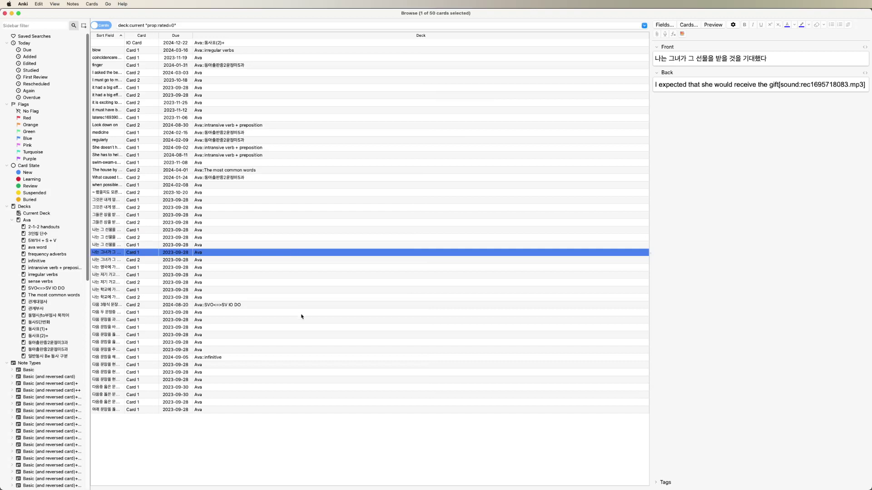
click(301, 328)
click(295, 380)
key(super+shift+i)
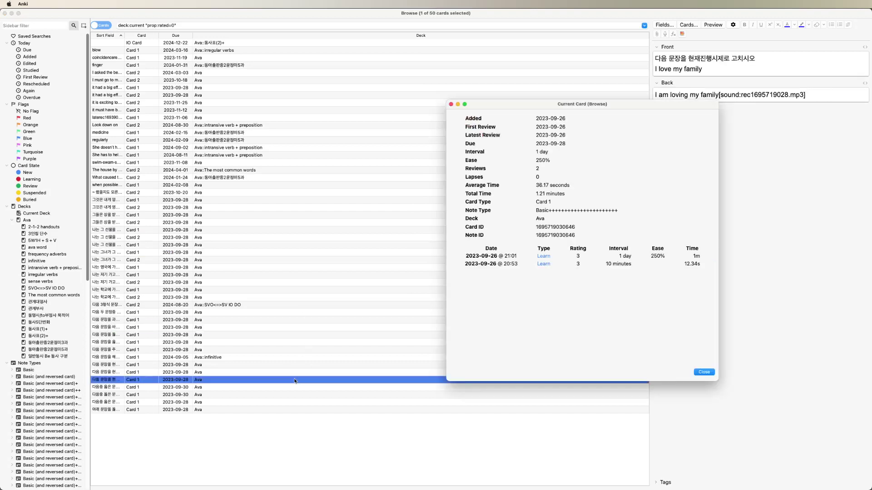
key(Escape)
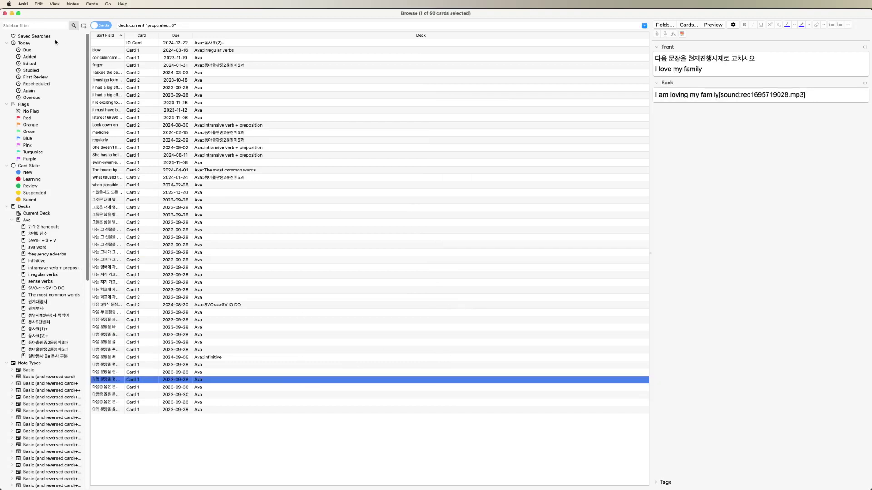
key(ctrl+Up)
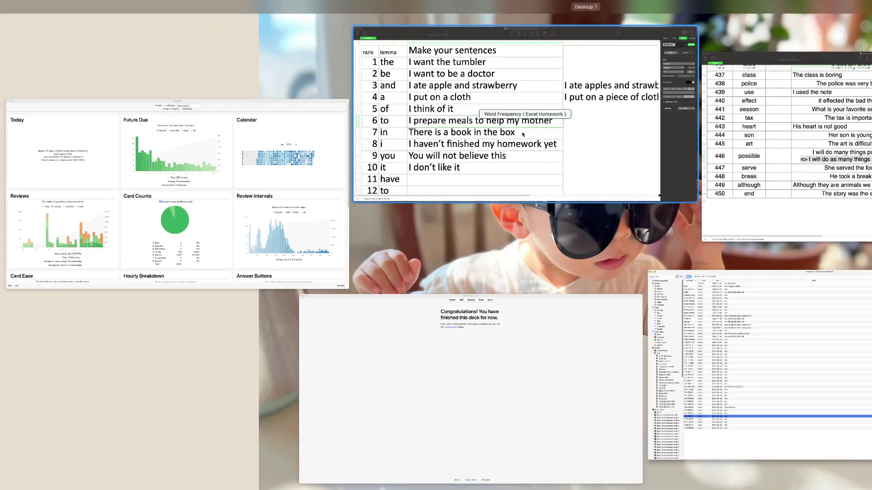
Move from the Numbers word-frequency sheet to the full-screen Anki window via Mission Control
click(523, 134)
click(360, 338)
key(ctrl+Up)
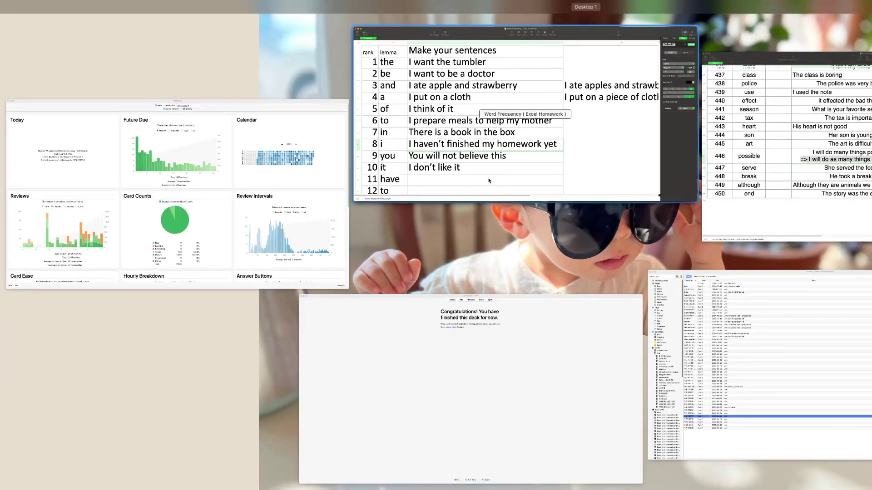
click(837, 155)
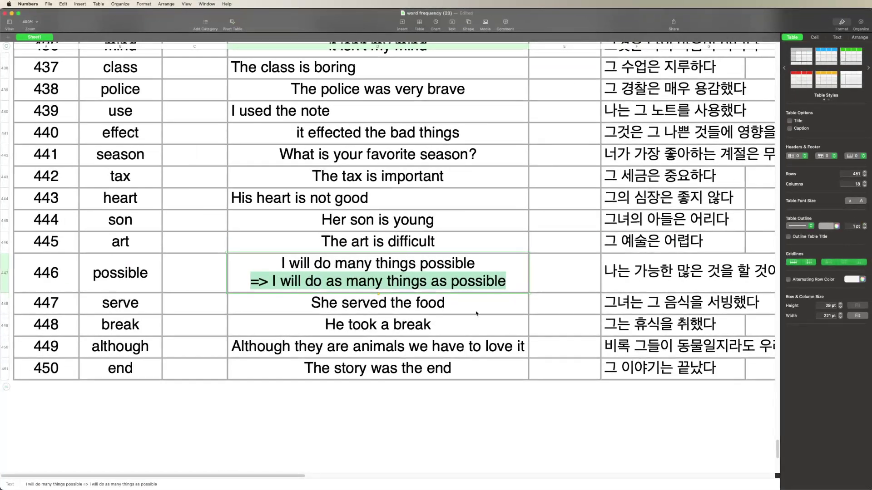
key(ctrl+Up)
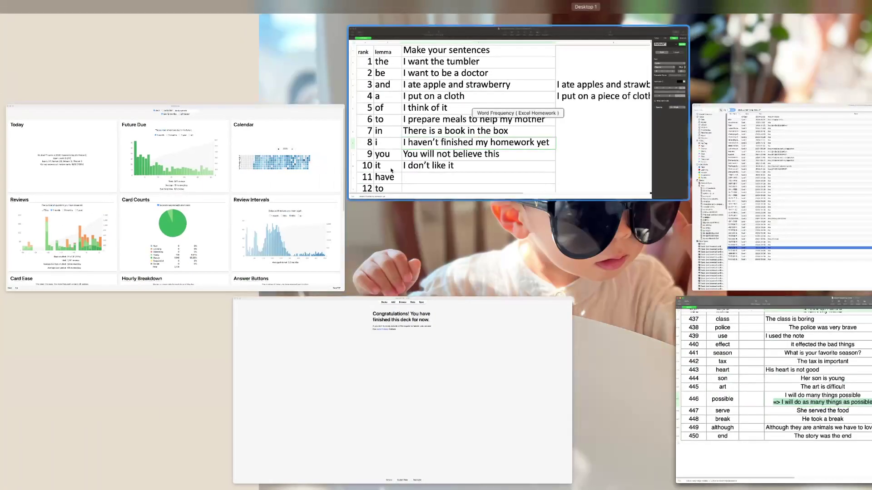
click(470, 325)
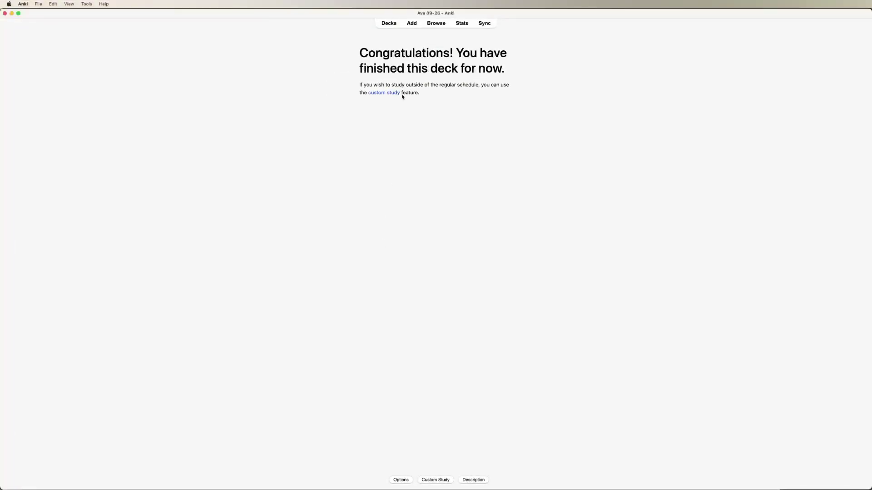
Open a widened Add window with note type Basic (and reversed card) and larger editor text
click(412, 24)
drag(649, 213, 870, 243)
click(222, 26)
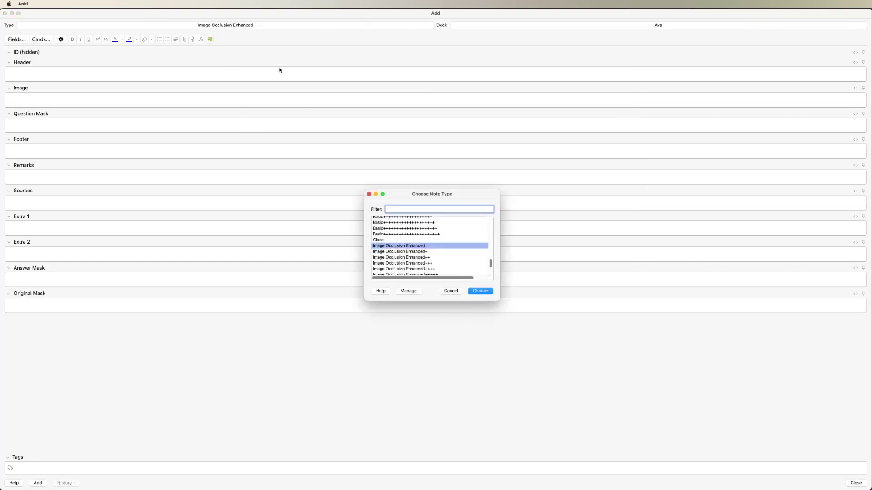
double_click(399, 225)
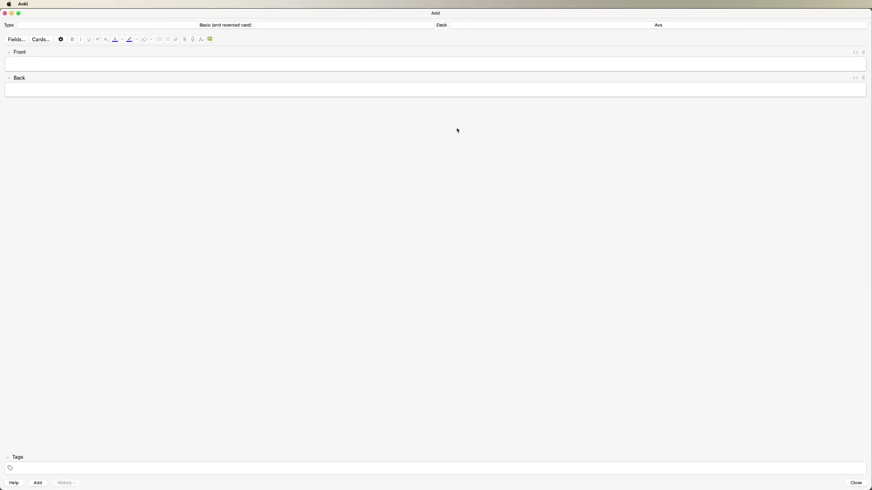
click(423, 68)
key(super+equal)
key(super+equal)
key(super+equal)
key(super+equal)
key(super+equal)
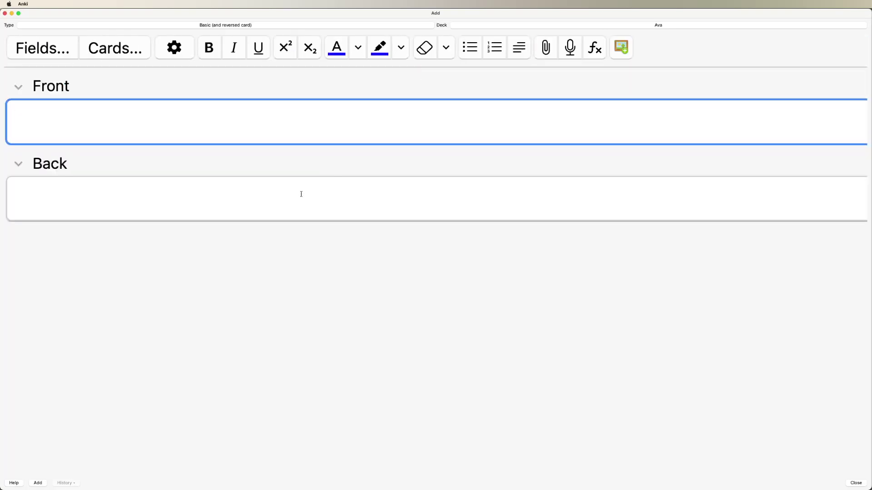
text(S)
key(BackSpace)
Choose Ava as the destination deck from the deck list
click(485, 25)
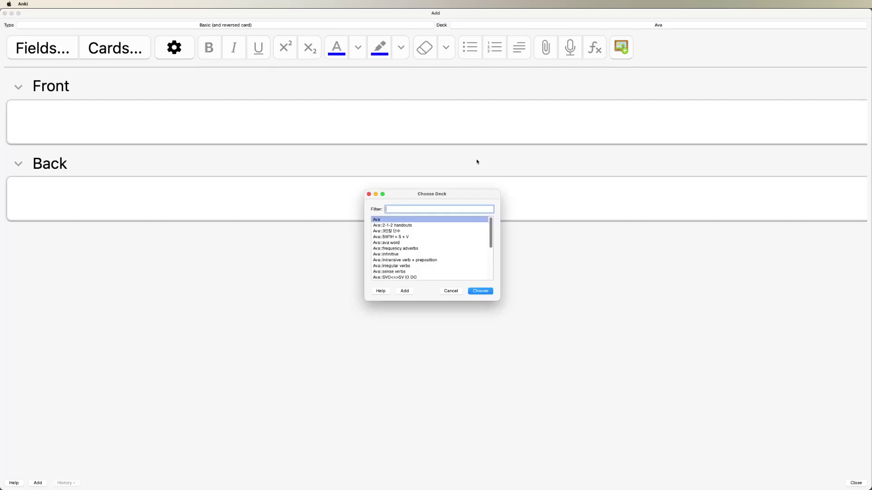
scroll(418, 265, down, 10)
scroll(405, 276, up, 10)
scroll(398, 236, down, 10)
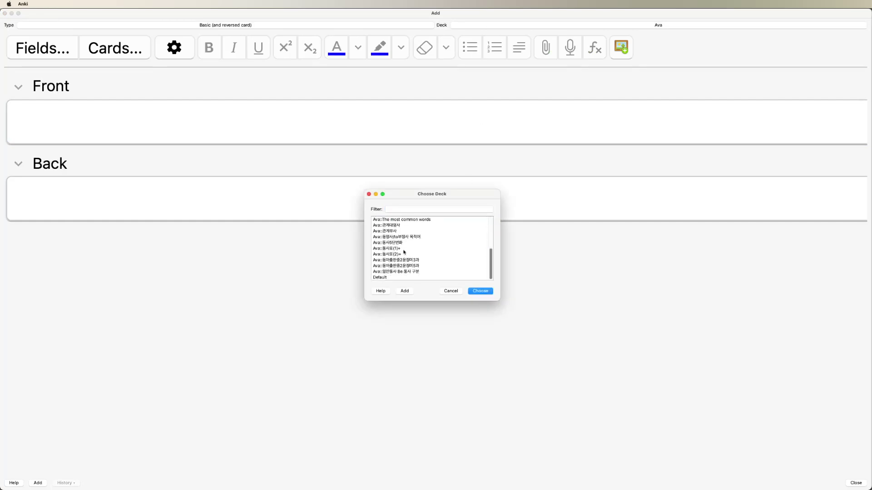
scroll(404, 252, up, 5)
scroll(402, 260, down, 5)
scroll(411, 269, up, 10)
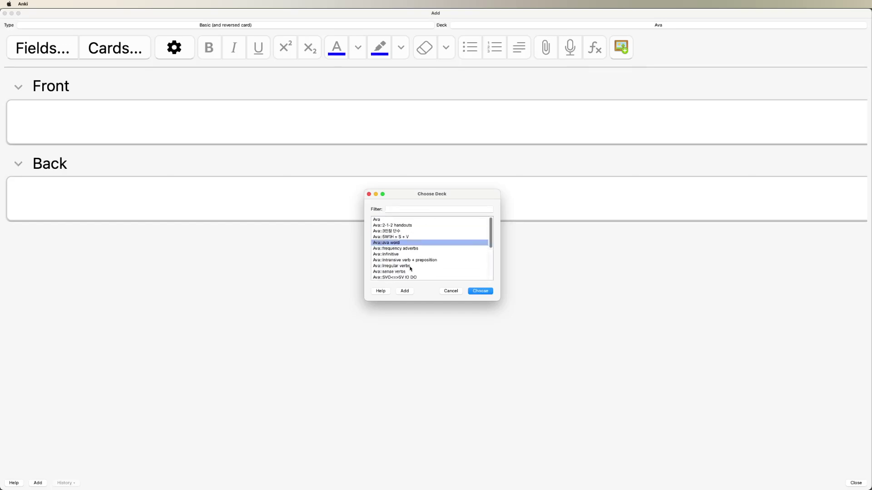
drag(422, 251, 409, 219)
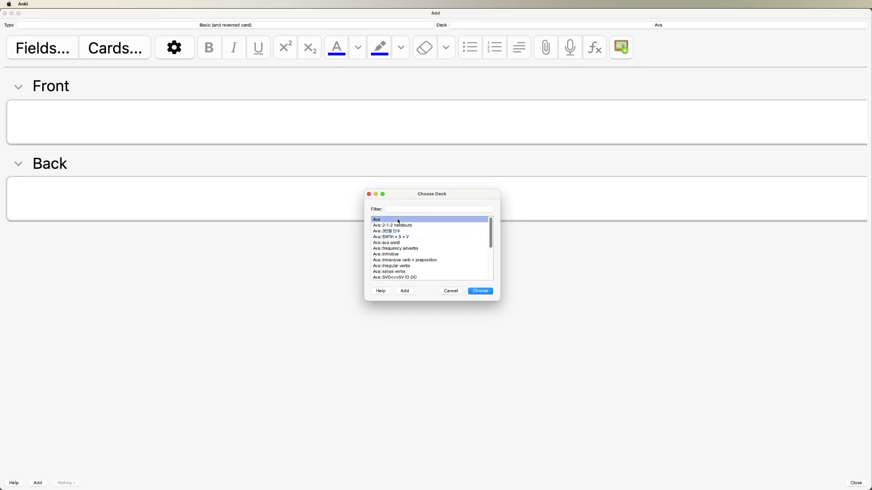
Keeping deck Ava, type 'as soon as possible' and 'as quickly as possible' on separate Front lines
click(447, 292)
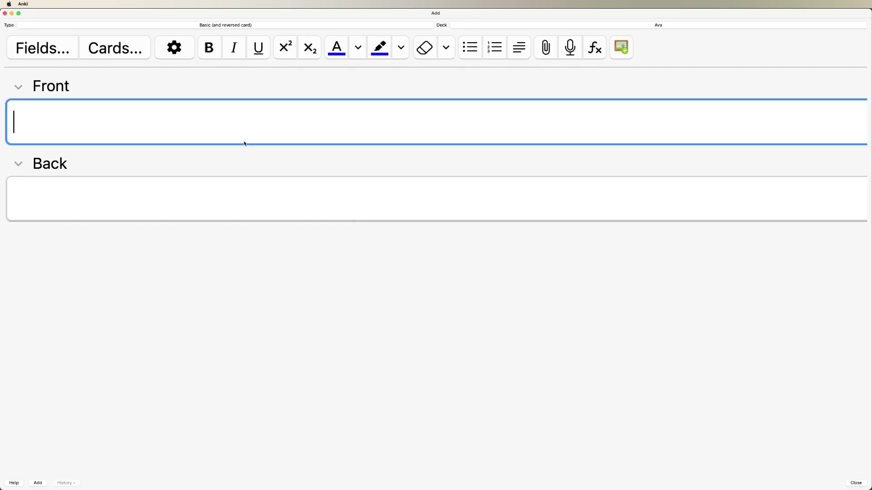
text(s)
key(BackSpace)
text(as soon as possible)
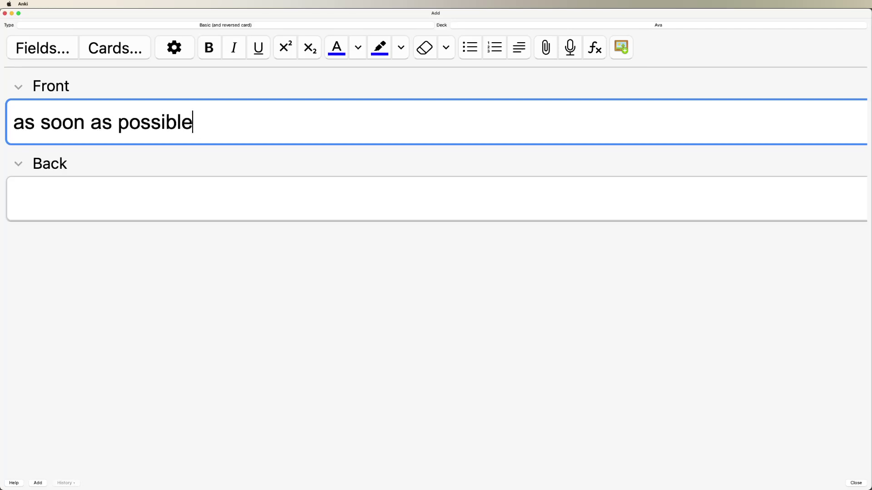
key(Return)
text(as q)
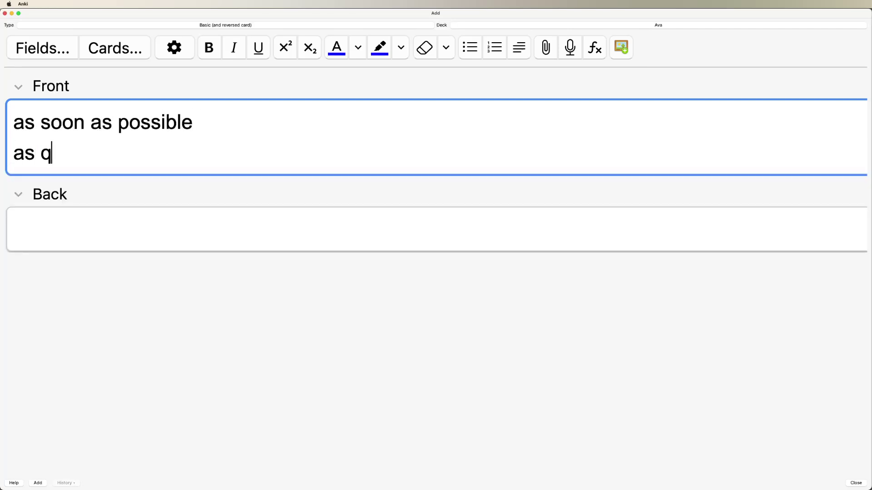
text(uickly )
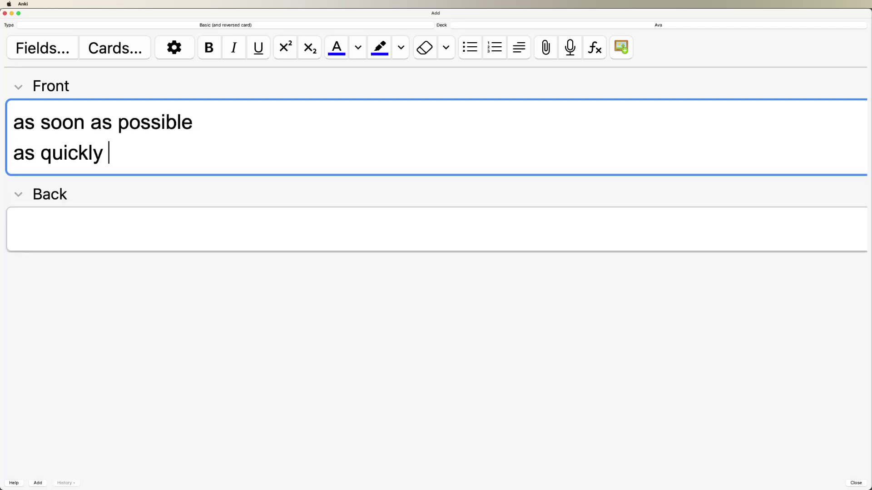
text(as possible)
key(Return)
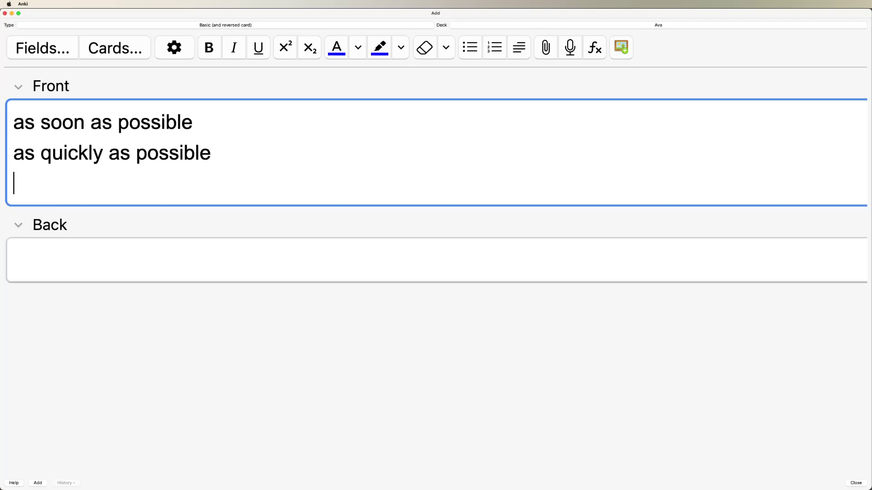
Add 'as much as you can' as line three and delete the unfinished fourth line
text(as )
text(m)
text(an)
key(BackSpace)
key(BackSpace)
text(uch as )
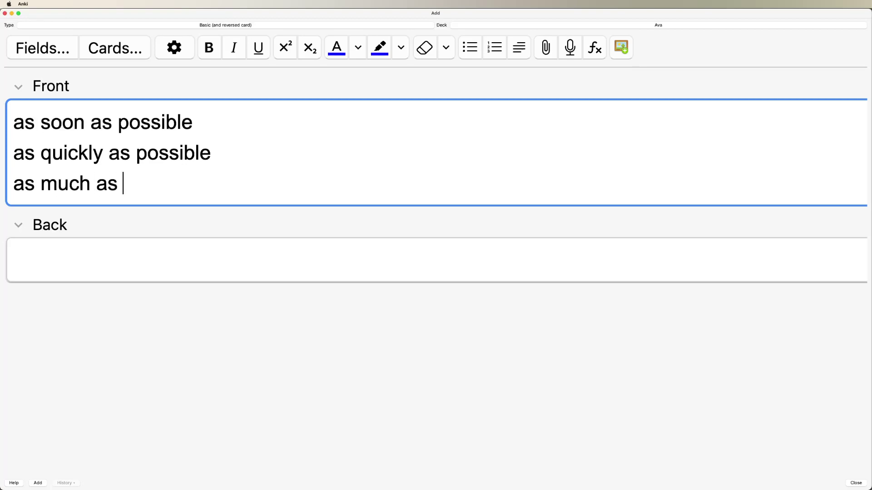
text(you can)
key(Return)
text(sa)
key(BackSpace)
key(BackSpace)
text(as)
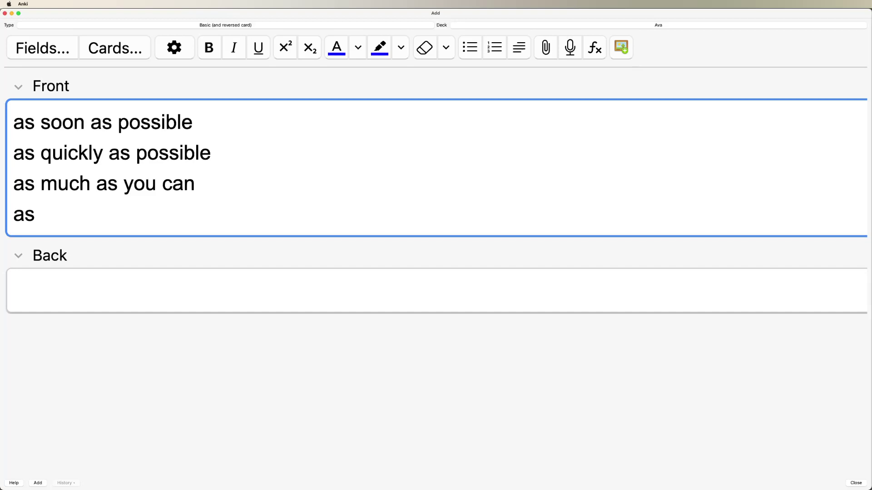
key(super+shift+Left)
key(BackSpace)
key(Up)
key(Up)
key(Up)
Prefix 'come back' to line one, 'finish your homework' to line two, and 'eat' to line three
text(come back)
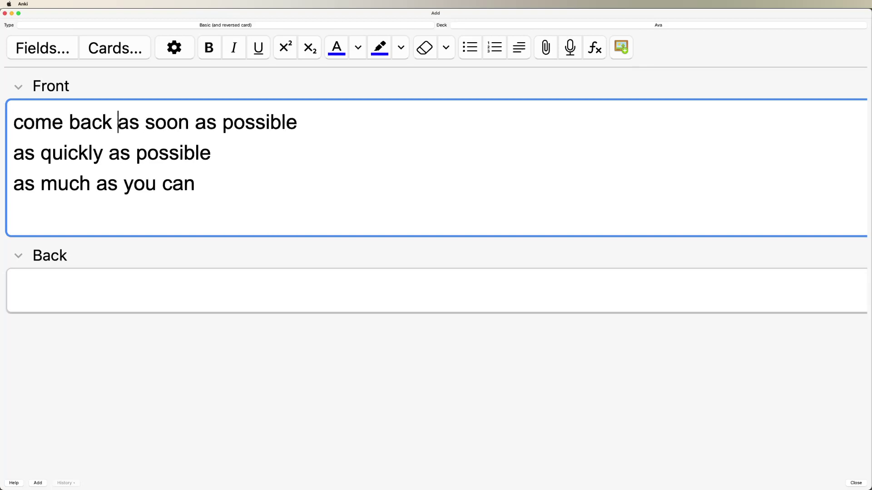
key(Down)
key(Left)
key(super+Left)
text(finish your homework)
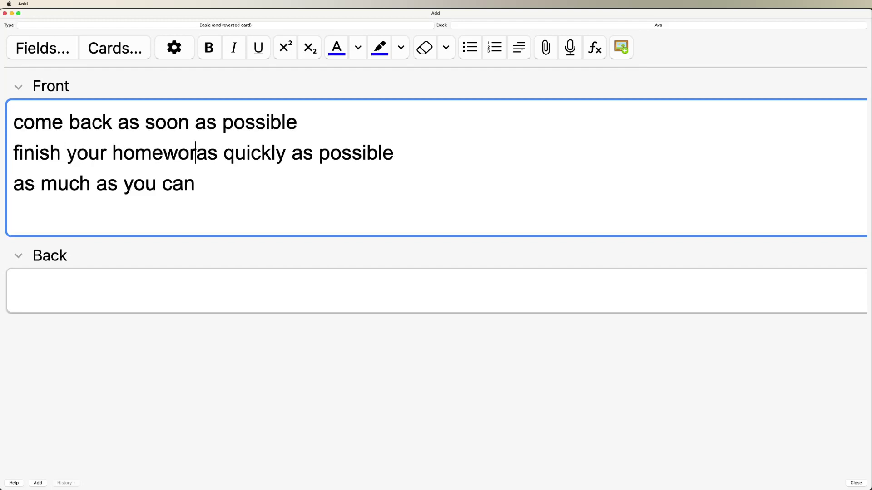
key(Left)
key(Left)
key(Left)
key(Left)
key(Down)
key(super+Left)
key(BackSpace)
text(s)
key(Return)
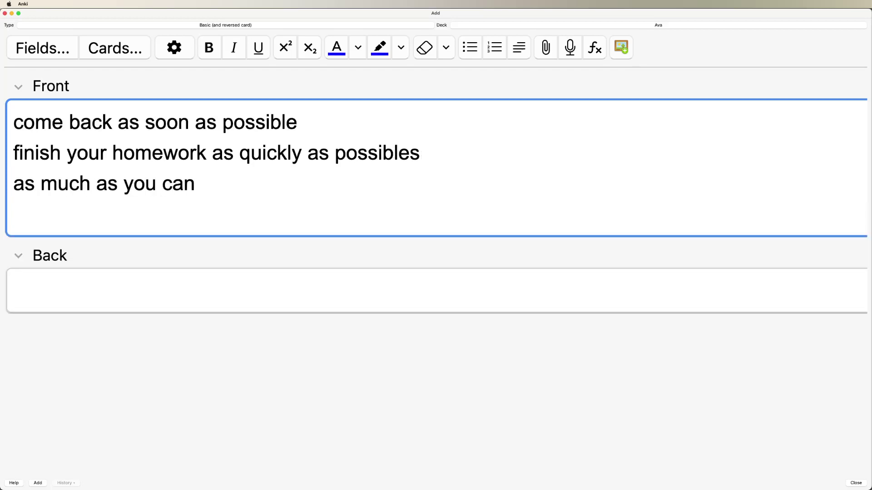
text(eat)
Change line two to 'I will finish my homework as quickly as possibles'
click(230, 183)
key(Left)
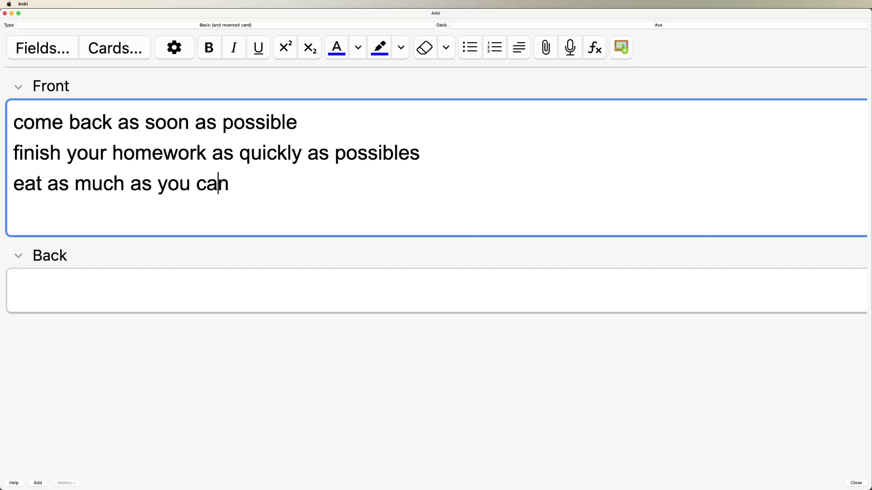
key(super+Left)
key(Up)
key(Right)
key(Right)
key(Right)
key(Right)
key(Right)
key(Right)
key(BackSpace)
key(BackSpace)
key(BackSpace)
key(BackSpace)
key(BackSpace)
key(BackSpace)
text(I will finish)
key(Delete)
key(Delete)
key(Delete)
key(Delete)
key(Delete)
text(my)
key(Delete)
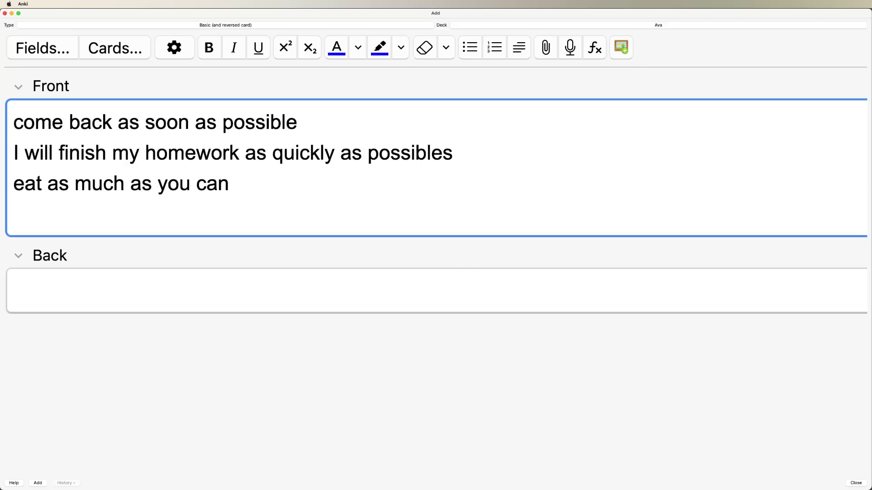
Make line three read 'she will eat as much as she can'
click(24, 122)
key(Right)
key(Right)
key(super+Right)
key(Down)
key(Down)
key(Return)
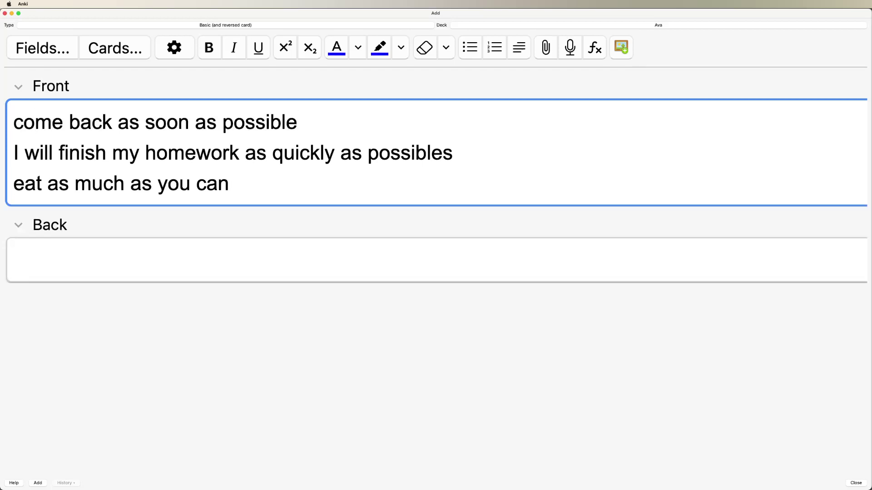
text(s)
key(BackSpace)
text(she will)
key(super+Right)
key(Left)
key(Left)
key(Left)
key(Left)
key(BackSpace)
key(BackSpace)
key(BackSpace)
text(she)
Select the second and third sentences in the Front field
key(super+Right)
key(shift+Up)
key(alt+shift+Left)
key(shift+Up)
key(shift+Right)
key(shift+Right)
key(shift+Right)
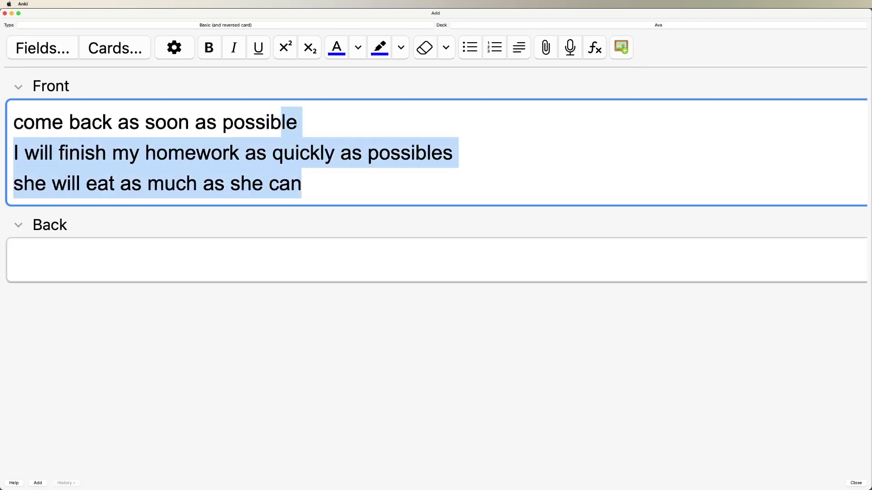
Cut the second and third sentences out of the Front field for later
key(Right)
key(Up)
key(Up)
key(shift+Down)
key(shift+Down)
key(super+c)
key(BackSpace)
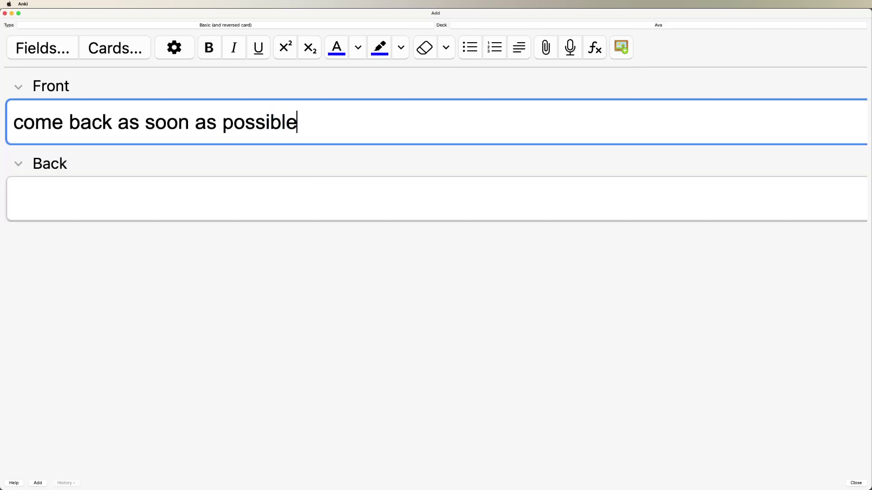
Record audio for 'come back as soon as possible' into the Front, retrying once
key(F5)
click(420, 264)
key(F5)
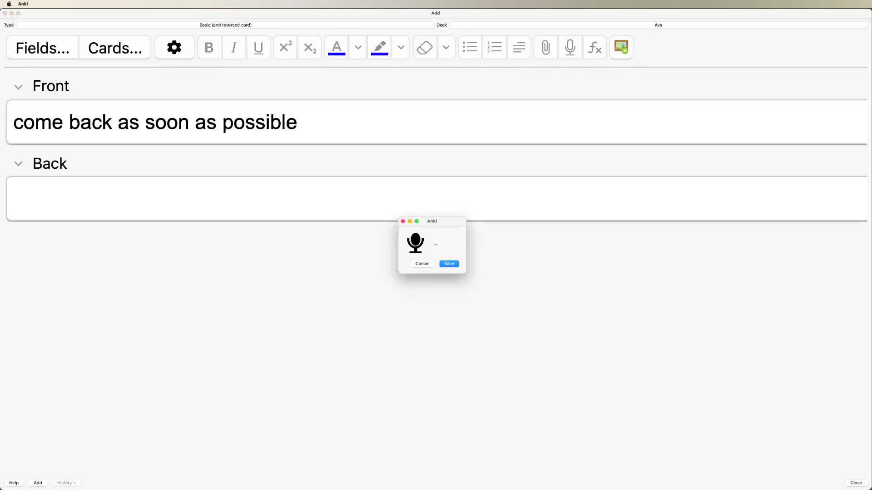
click(455, 265)
Enter the Korean back 가능한 빨리 돌아와 and add the card
click(400, 200)
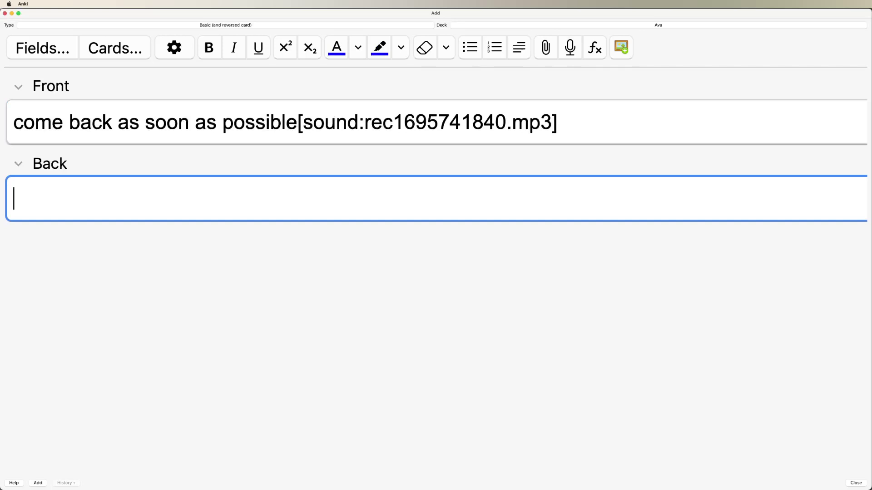
text(가능히한)
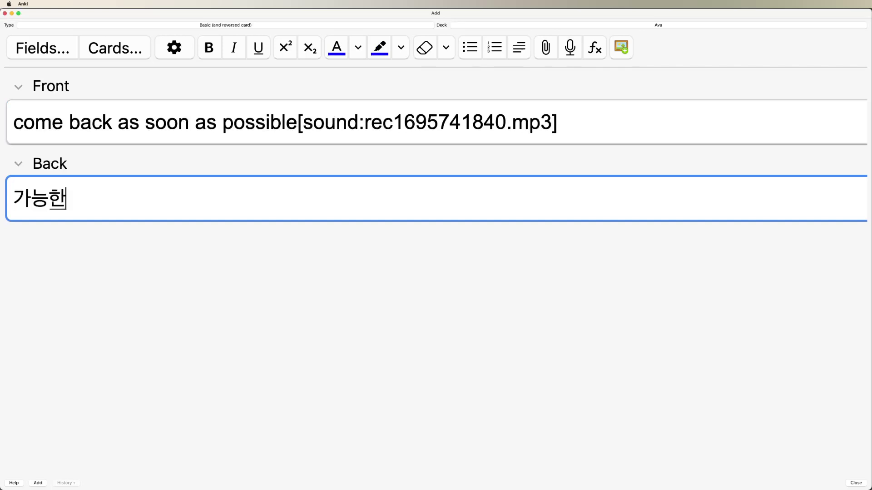
text( 빨리 도ㄹ아와)
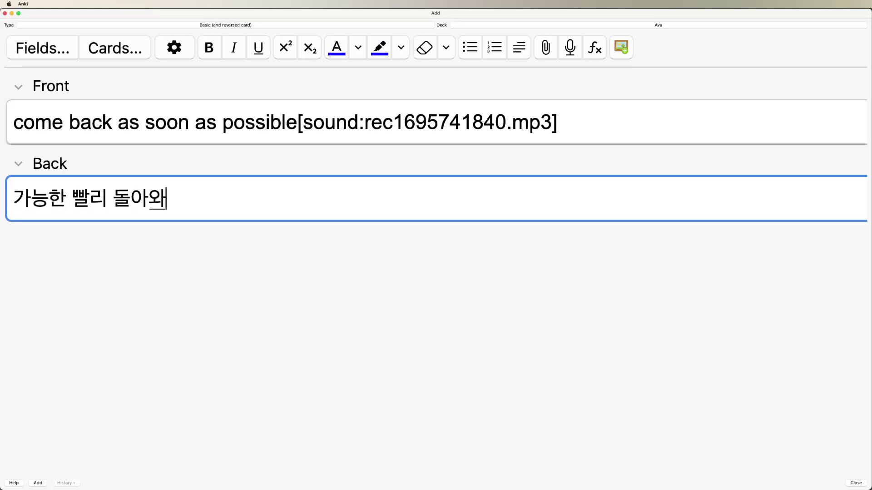
key(BackSpace)
key(super+Return)
Paste the remaining sentences into the Front and delete the empty first line
key(super+v)
key(Up)
key(super+Left)
key(BackSpace)
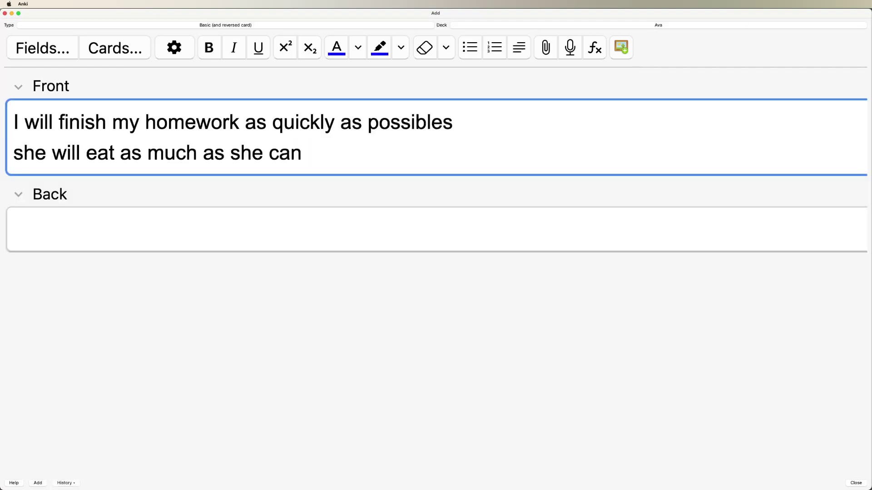
Record audio for the homework sentence and delete the stray 's' after 'possible'
key(F5)
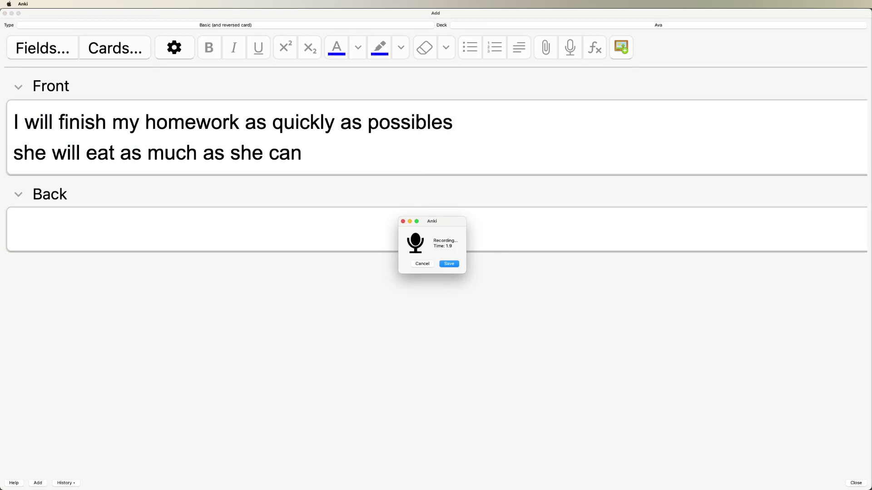
key(Return)
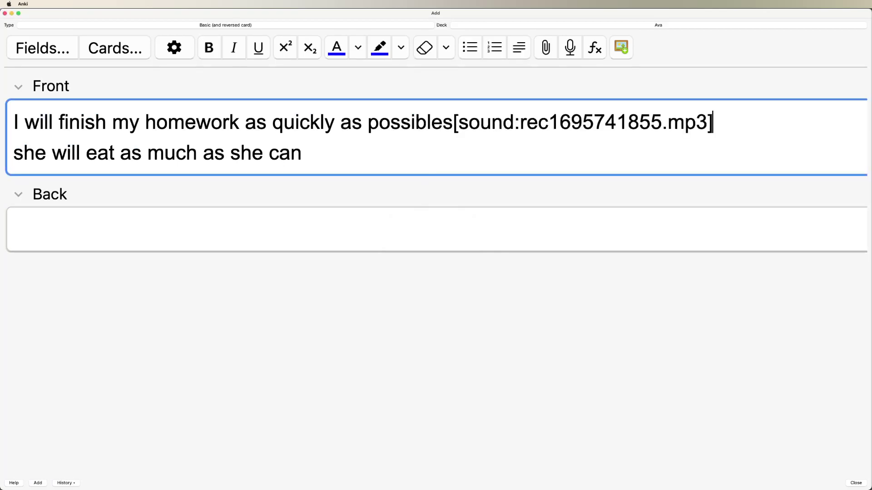
key(alt+Left)
key(alt+Left)
key(Left)
key(BackSpace)
key(Down)
key(Tab)
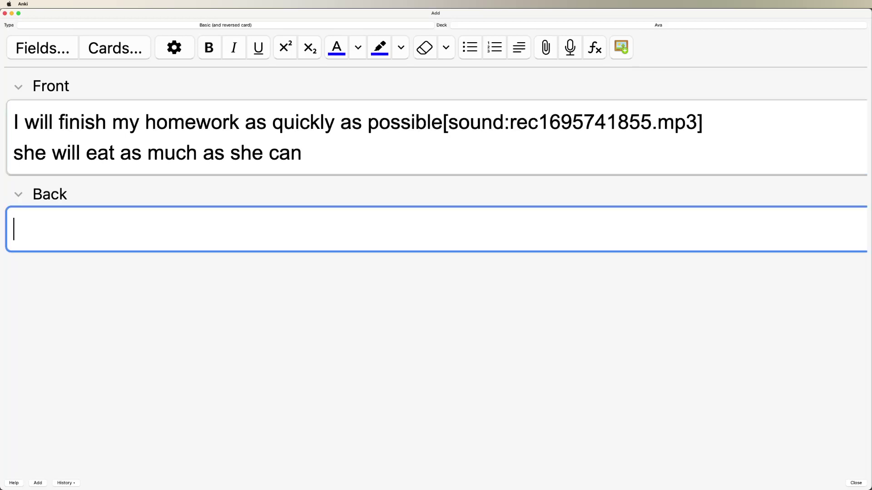
Fill the Back with 나는 가능한 빨리 내 숙제를 끝낼 것이다, remove the leftover sentence, and add the card
text(나는 가능한 )
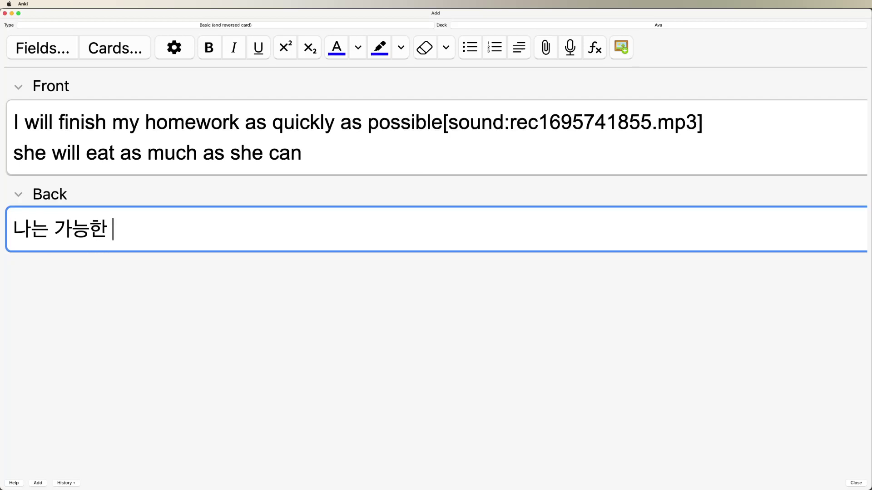
text(ㅃ빨리 내 숙제를 )
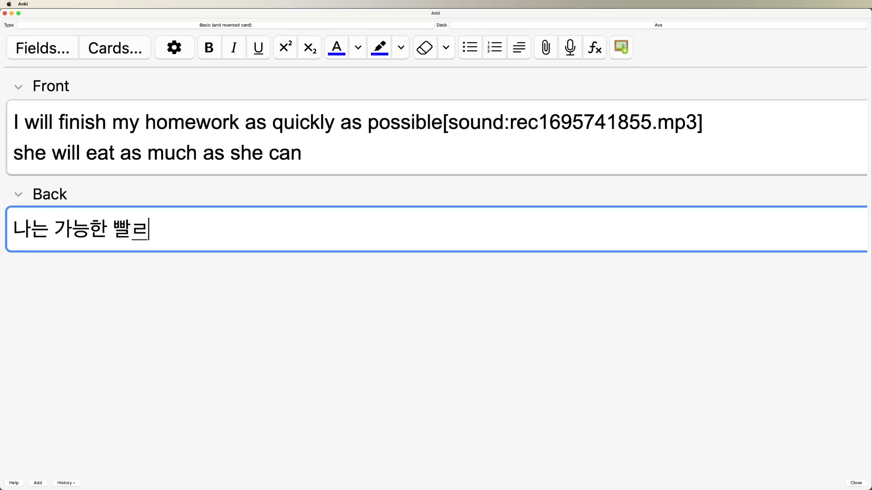
text(끝낼 것이다)
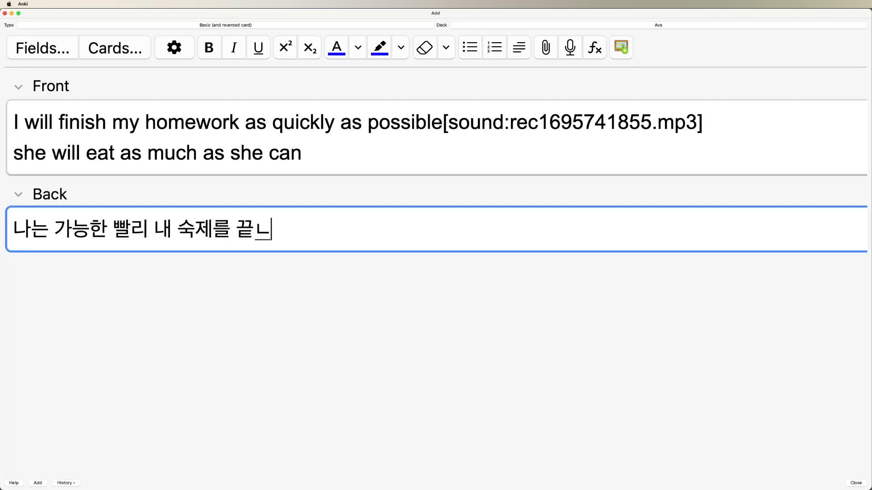
click(301, 153)
key(shift+super+Left)
key(super+c)
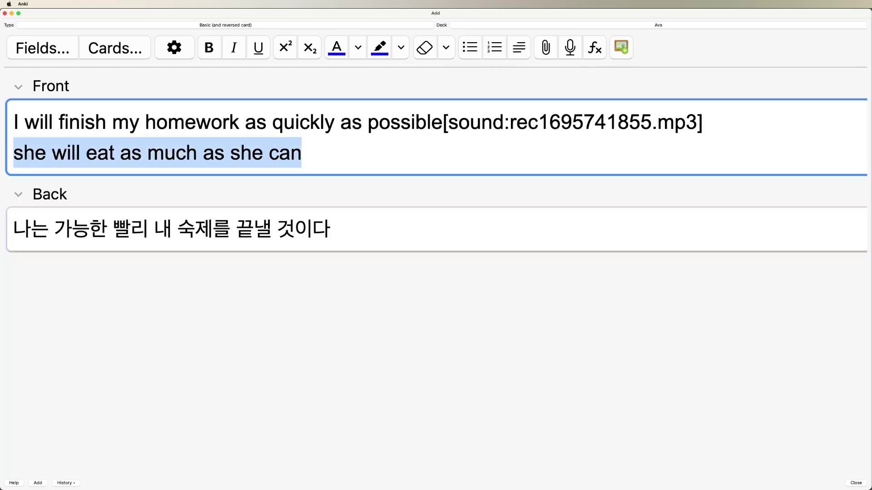
key(BackSpace)
key(BackSpace)
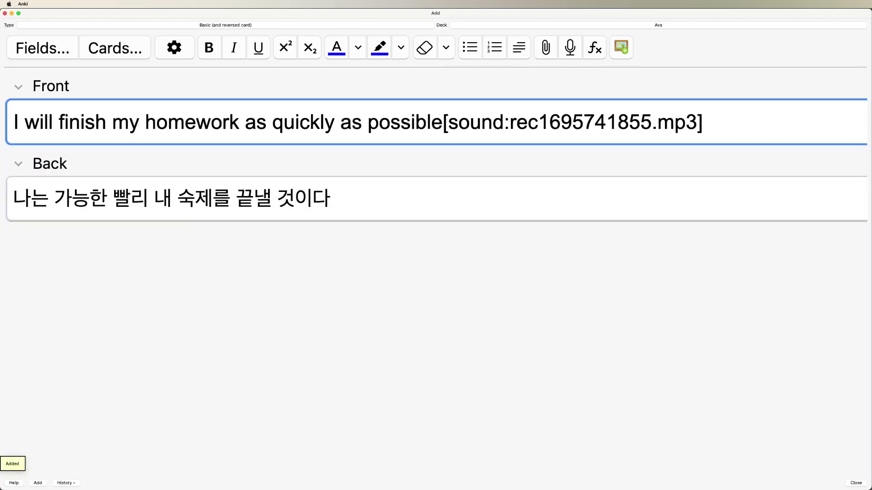
key(super+Return)
key(super+v)
Record audio for 'she will eat as much as she can', redoing one cancelled attempt
key(F5)
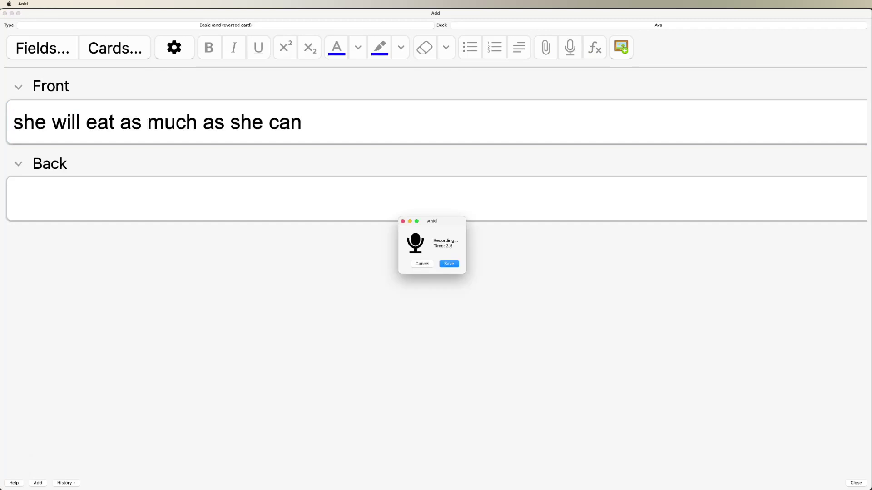
click(422, 264)
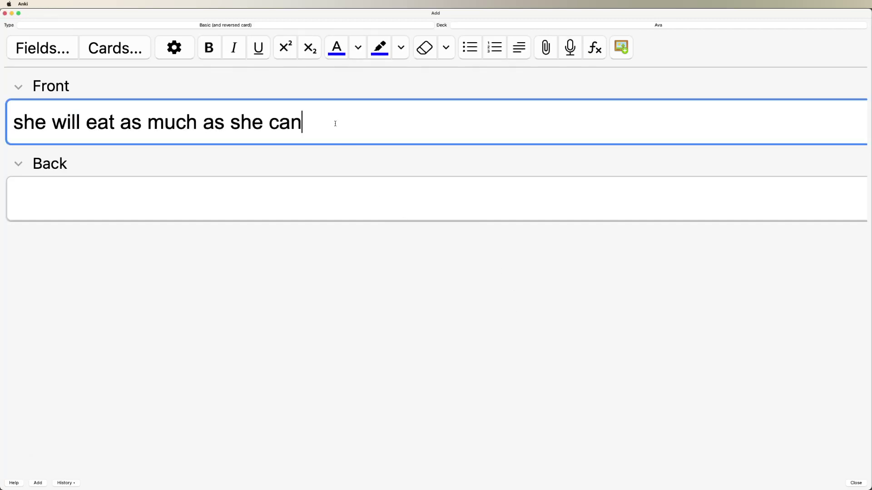
key(F5)
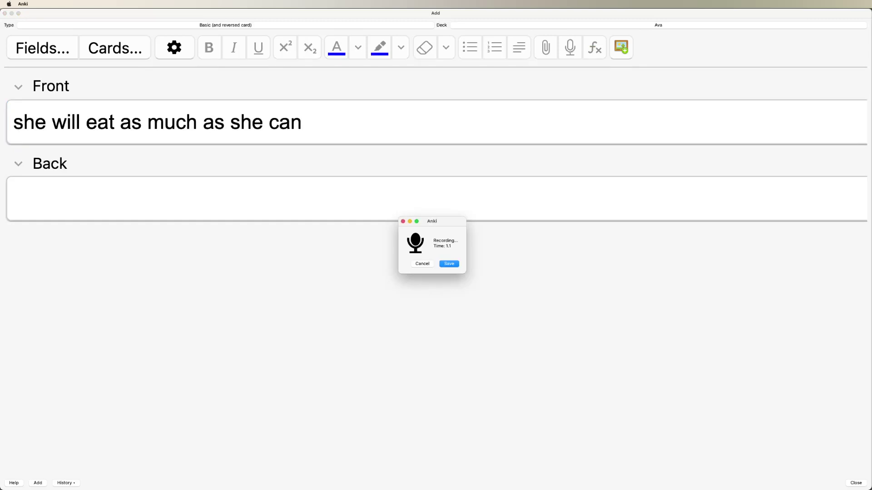
click(455, 264)
key(Tab)
Write the Korean back 그녀는 그녀가 먹을 수 있는한 많이 먹을것이다 and add the card
text(그녀는)
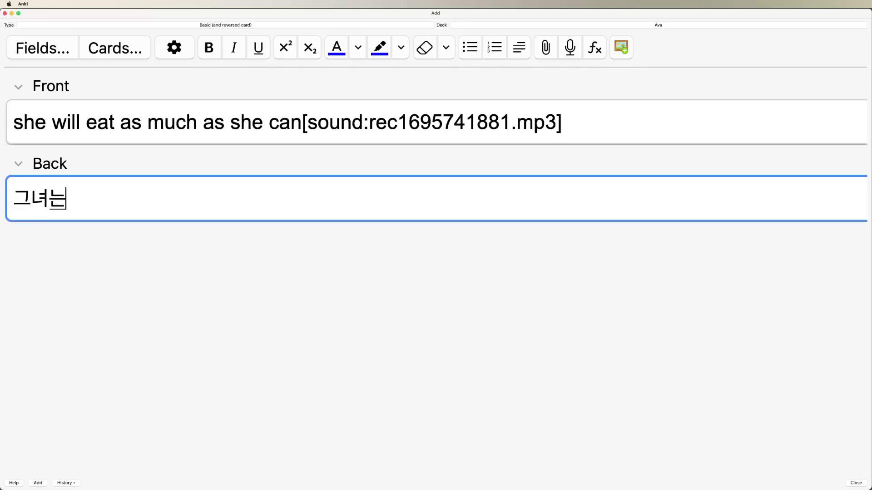
text( 그녀가 먹)
key(BackSpace)
key(BackSpace)
key(BackSpace)
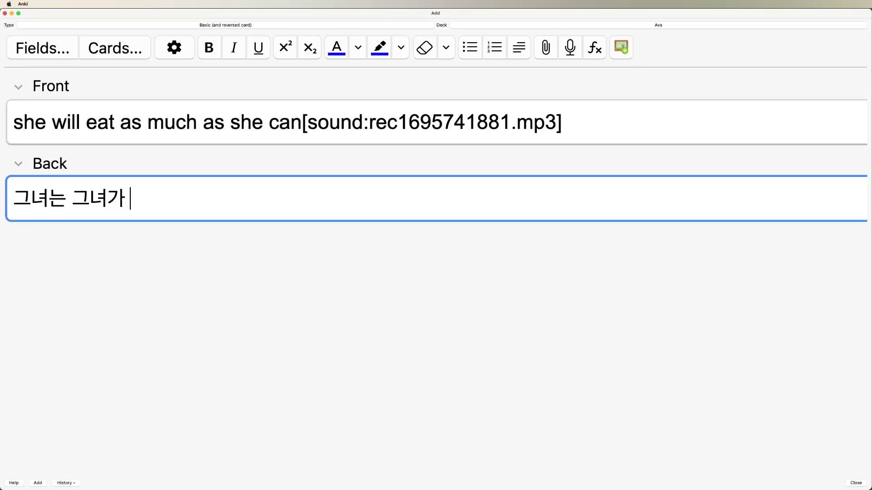
key(BackSpace)
key(BackSpace)
key(BackSpace)
key(BackSpace)
text(ㄴ)
key(BackSpace)
text(가능한 )
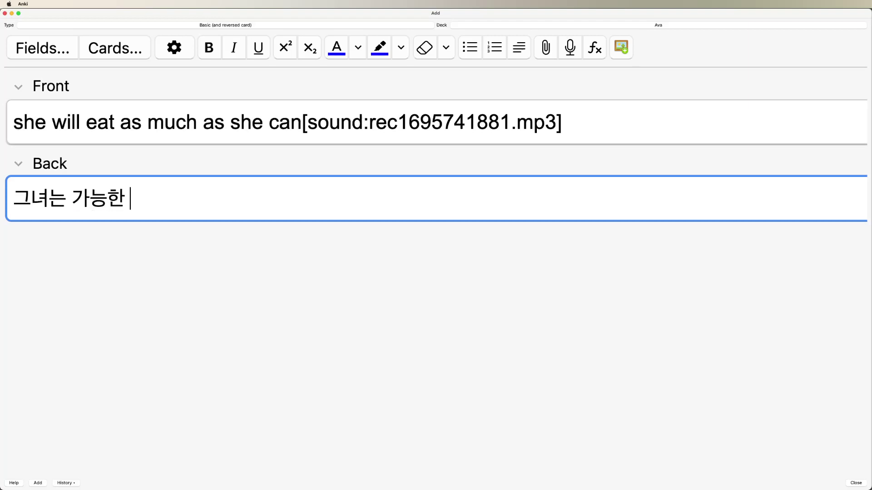
text(많이 ㅁ먹을 것이다)
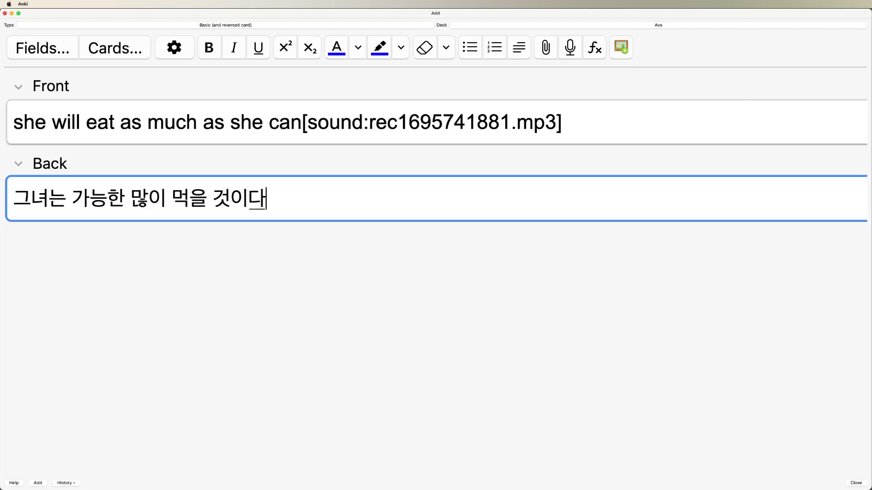
key(BackSpace)
key(BackSpace)
key(BackSpace)
key(BackSpace)
key(BackSpace)
key(BackSpace)
key(BackSpace)
key(BackSpace)
key(BackSpace)
key(BackSpace)
key(BackSpace)
key(BackSpace)
key(BackSpace)
key(BackSpace)
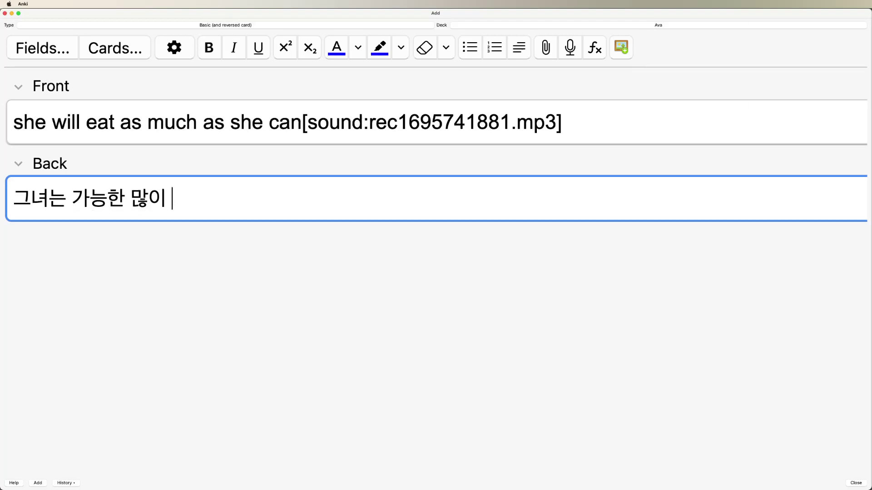
text(그녀가 할)
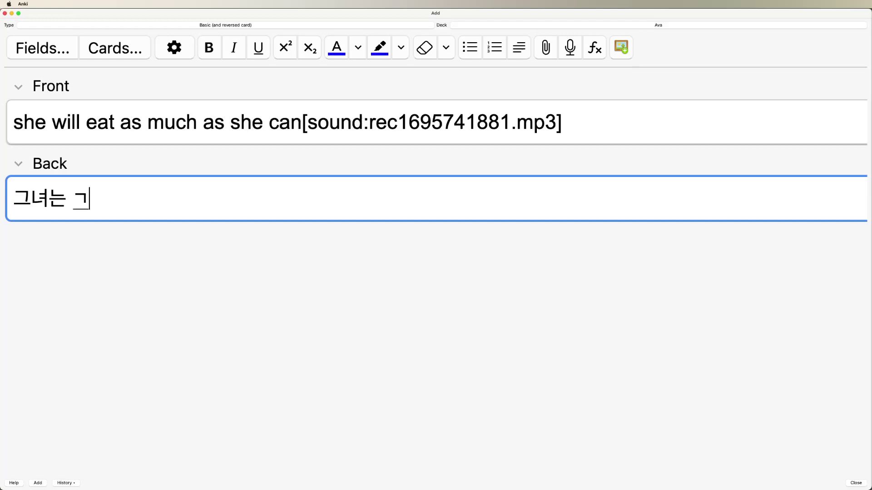
text( 수 있는한 )
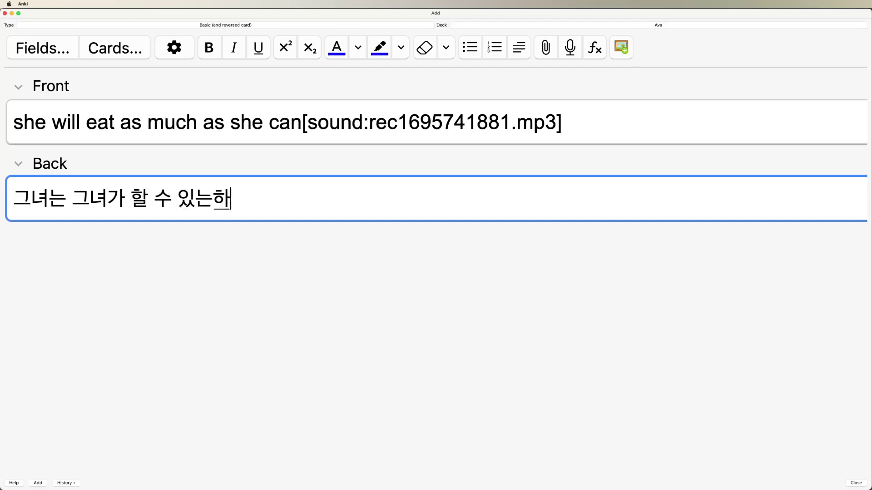
text(많이 ㅁ)
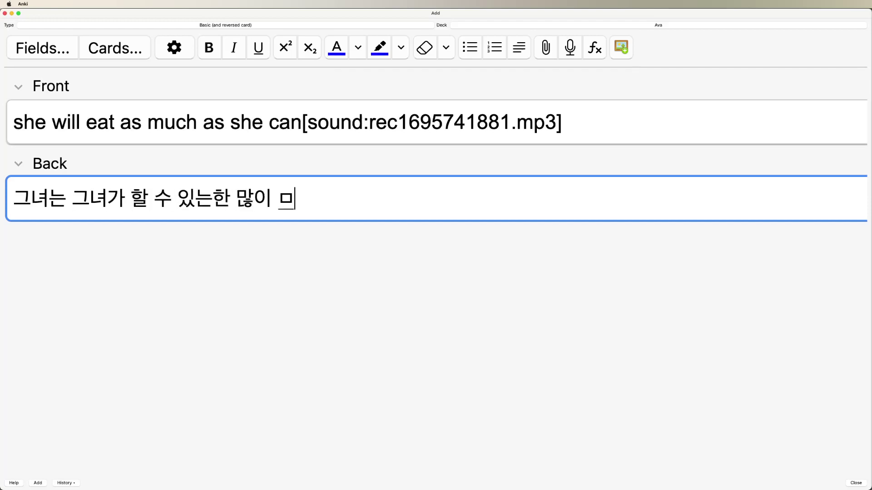
key(BackSpace)
key(BackSpace)
key(BackSpace)
key(BackSpace)
key(BackSpace)
key(BackSpace)
key(BackSpace)
key(BackSpace)
key(BackSpace)
key(BackSpace)
key(BackSpace)
key(BackSpace)
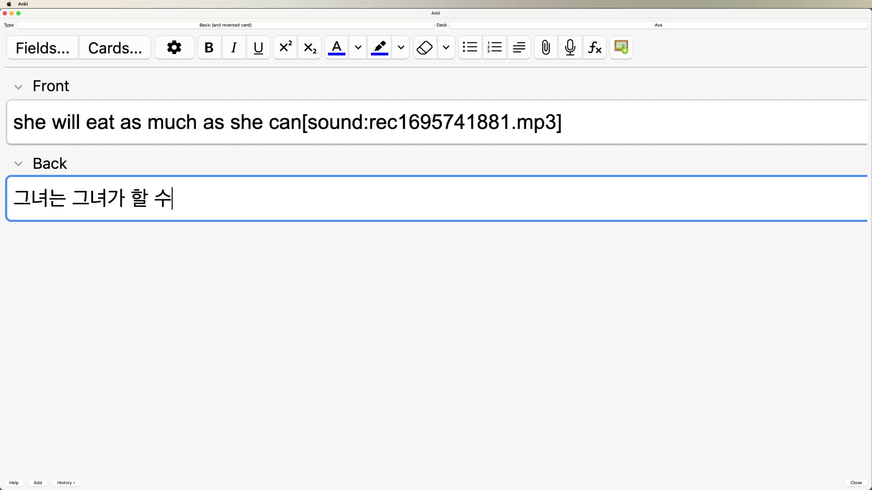
text(먹을)
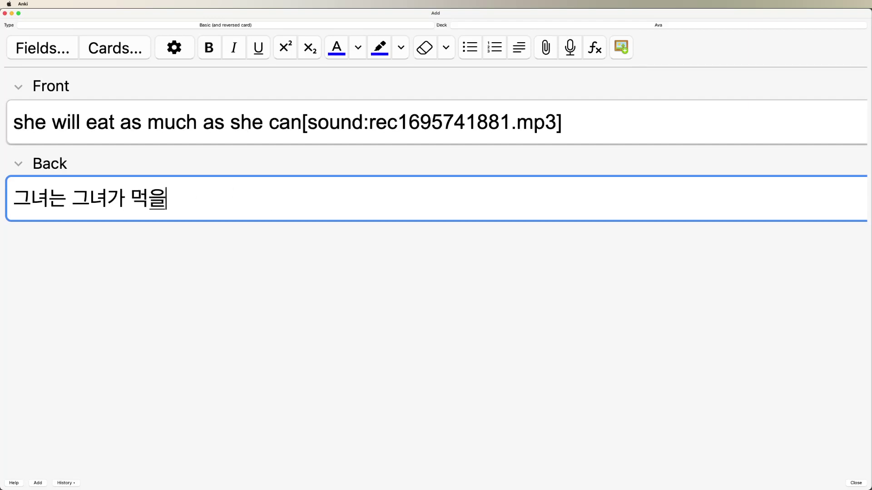
text( 수 있는한 )
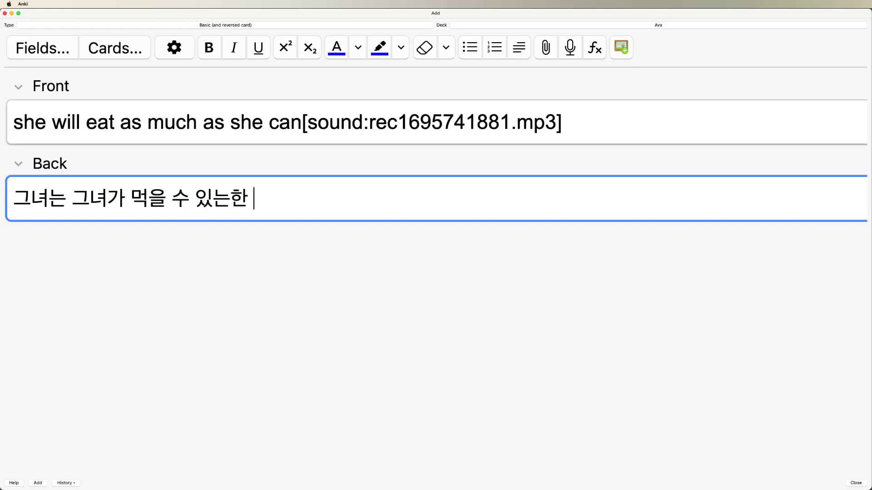
text(많이 먹을것이다)
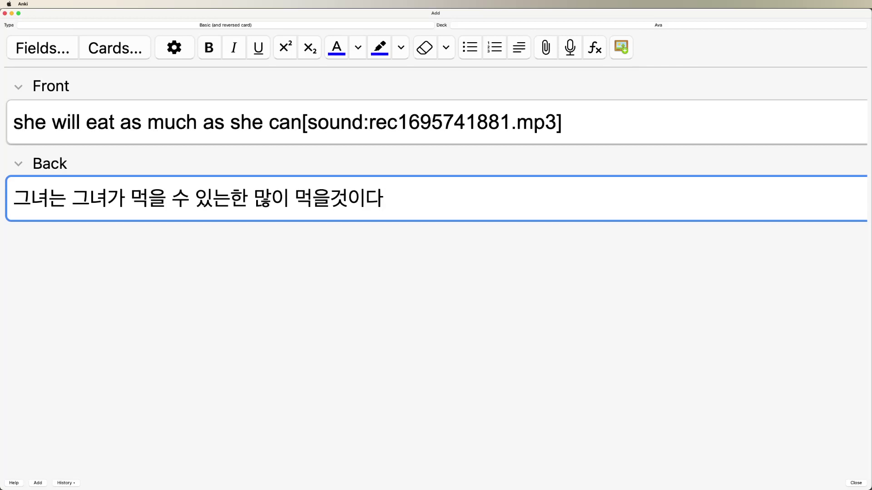
key(super+Return)
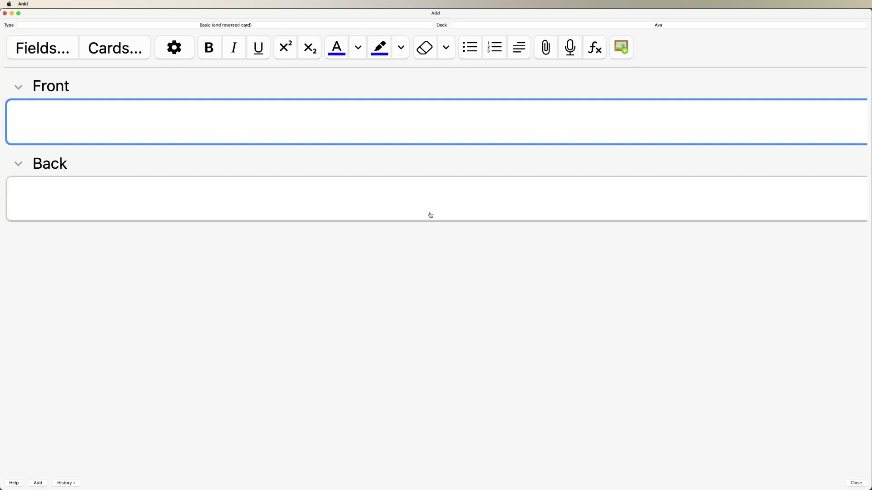
Switch to the Numbers sheet and inspect the last rows through 'The story was the end'
key(super+Tab)
click(419, 303)
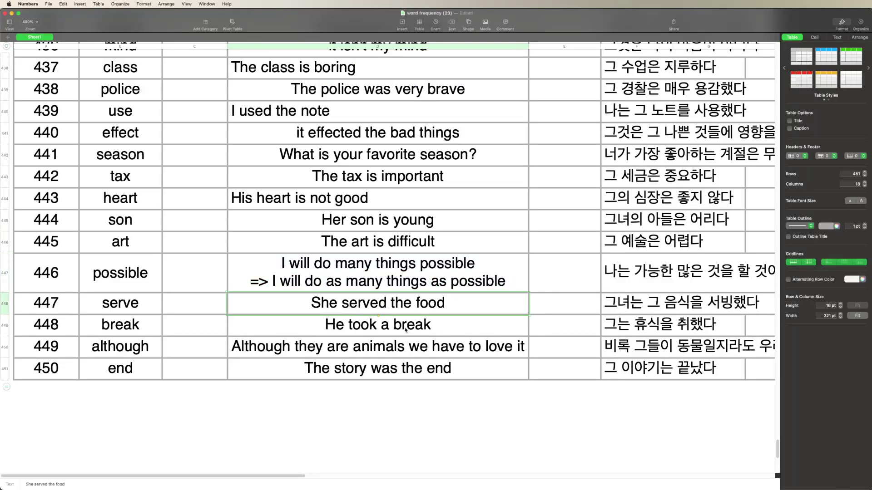
key(Down)
key(Down)
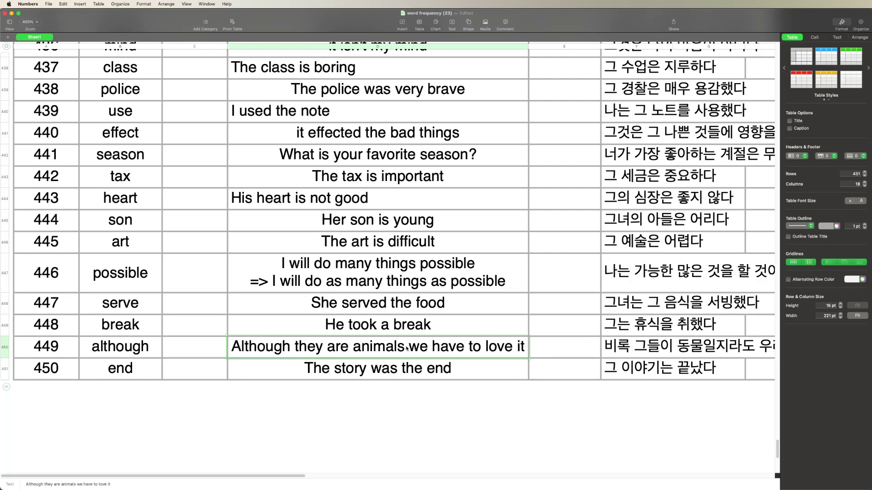
key(Down)
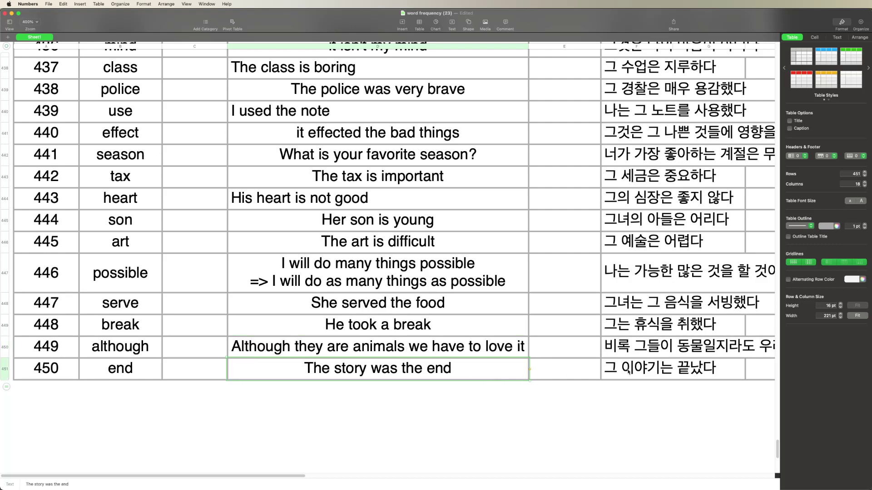
click(630, 372)
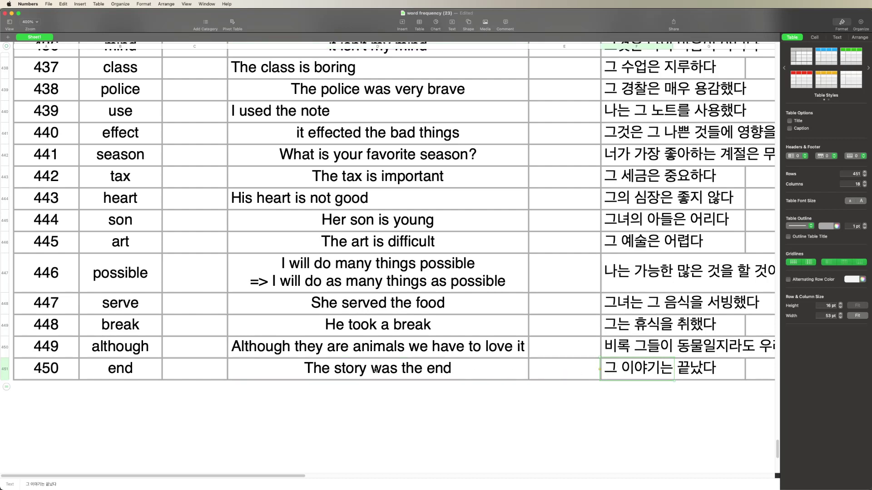
click(647, 370)
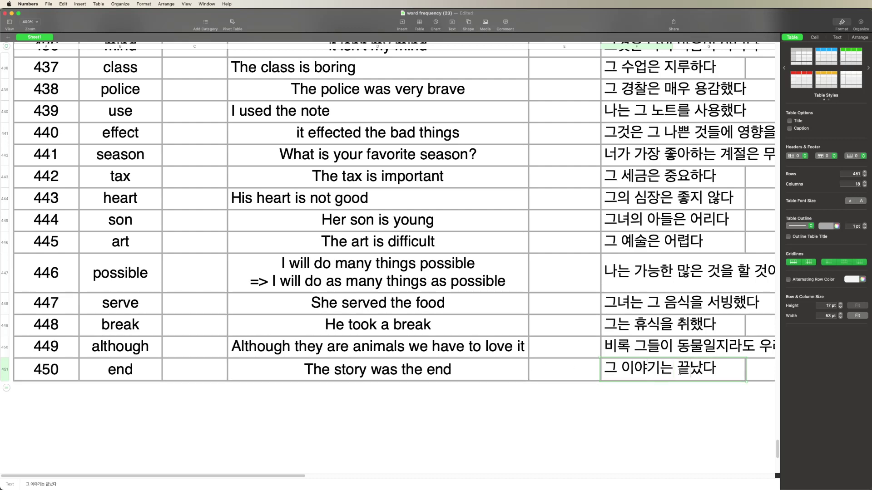
click(669, 373)
click(680, 372)
click(556, 363)
Select the range A441:F450 covering the ten newest rows
click(398, 299)
click(318, 270)
click(195, 222)
drag(57, 161, 671, 370)
Fill the selected rows light green and autofit the Korean column width
click(814, 37)
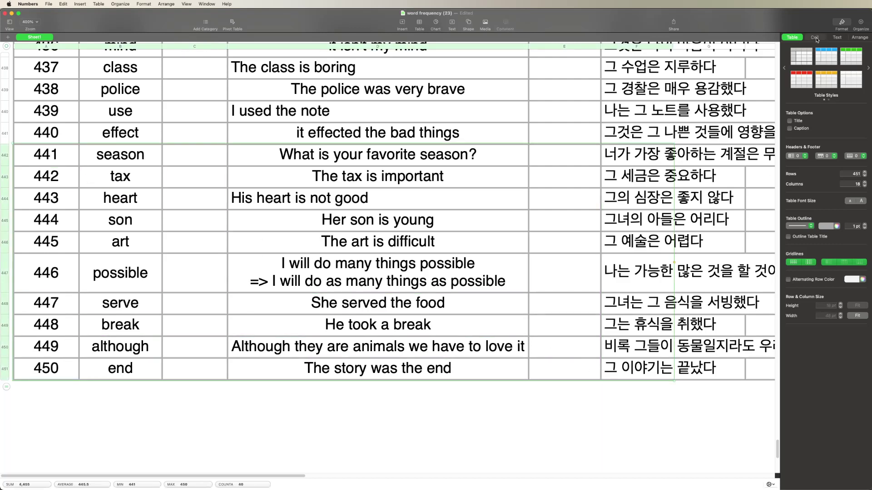
click(853, 88)
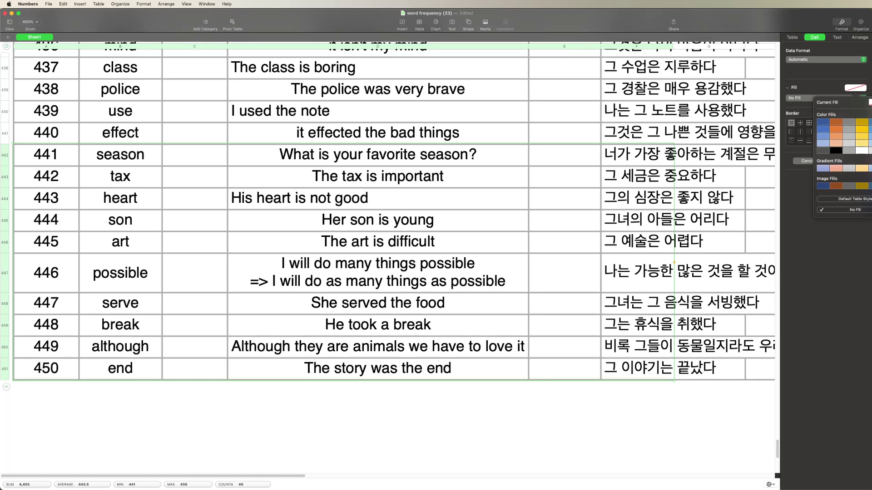
click(870, 143)
double_click(673, 47)
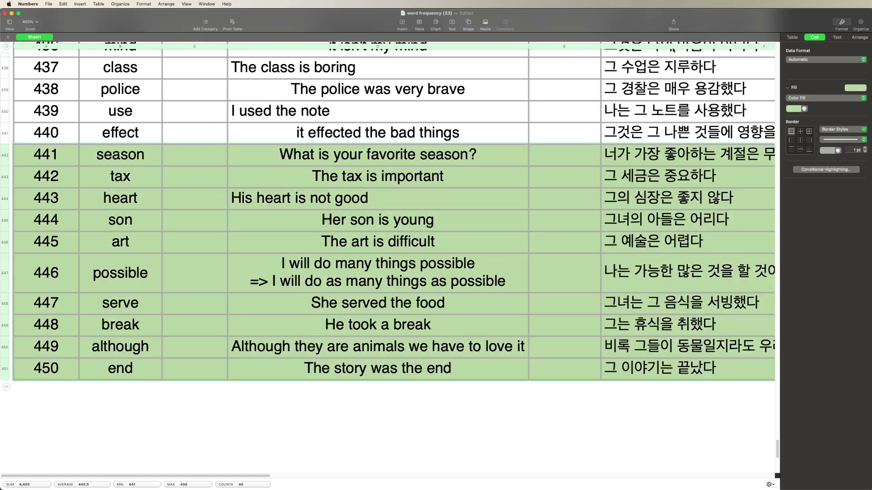
scroll(587, 241, down, 1)
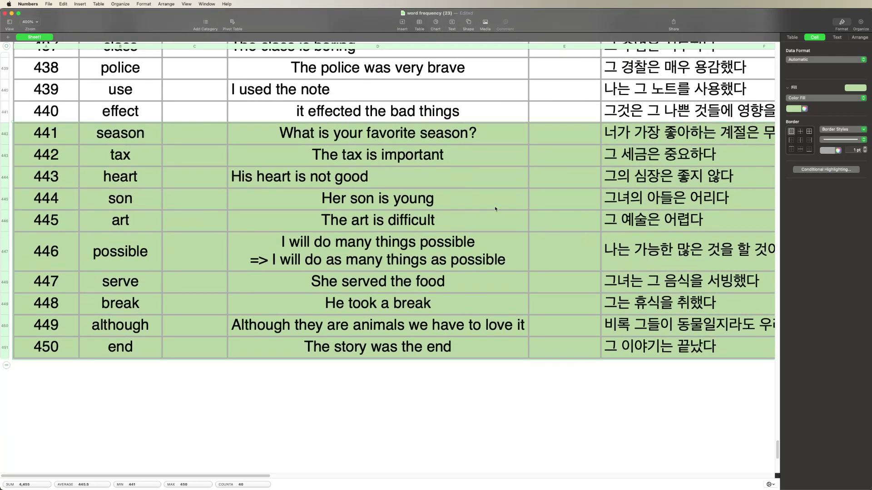
scroll(495, 209, up, 1)
click(241, 105)
Delete the two empty columns, C and the one before the Korean sentences
click(205, 47)
right_click(204, 46)
click(188, 48)
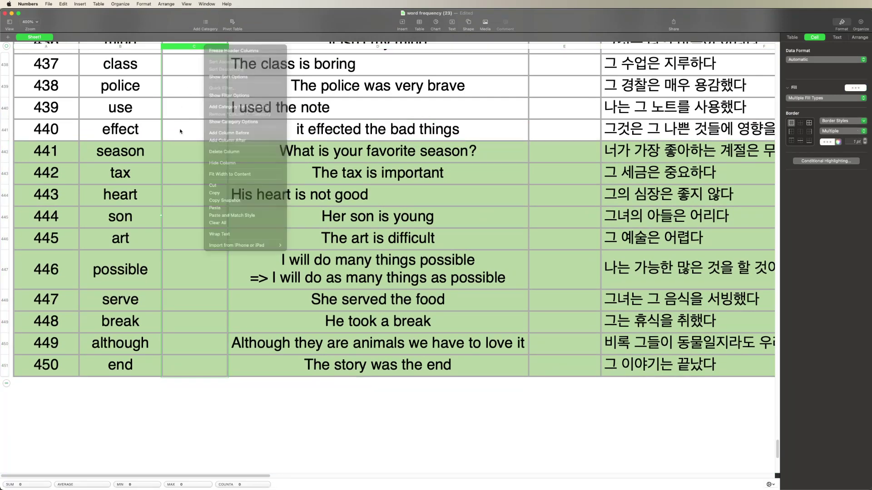
right_click(188, 49)
click(208, 151)
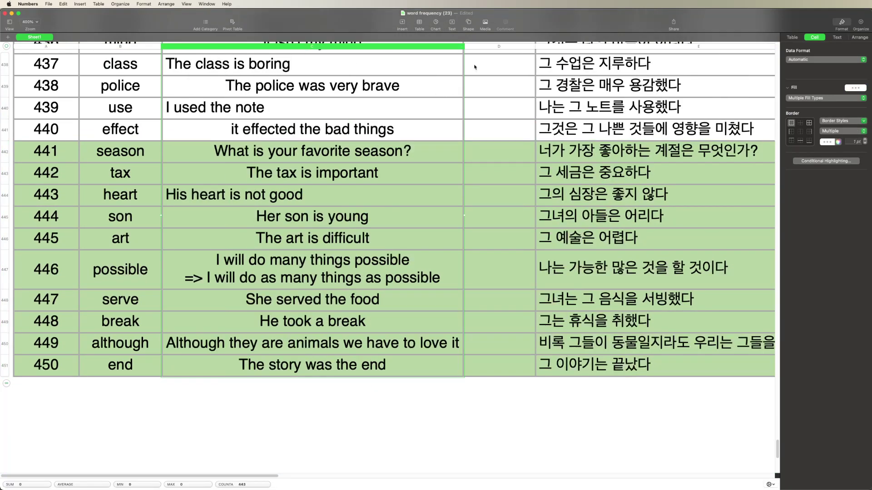
right_click(490, 47)
click(510, 151)
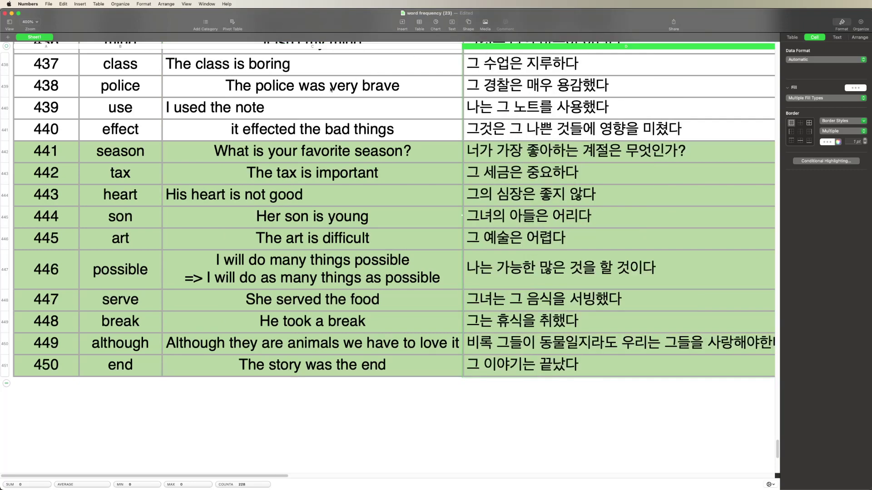
Zoom out to see more of the table
click(104, 94)
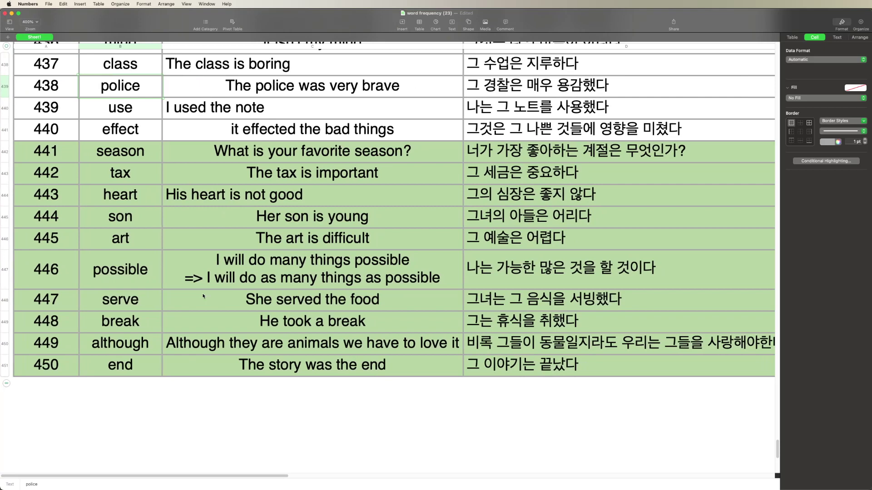
key(super+shift+comma)
click(190, 395)
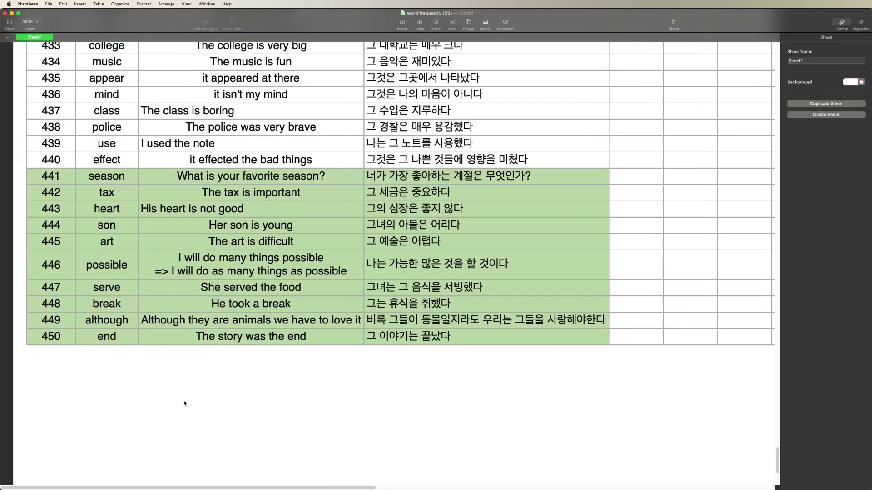
Screenshot the green new rows and drop the image into KakaoTalk
key(super+shift+4)
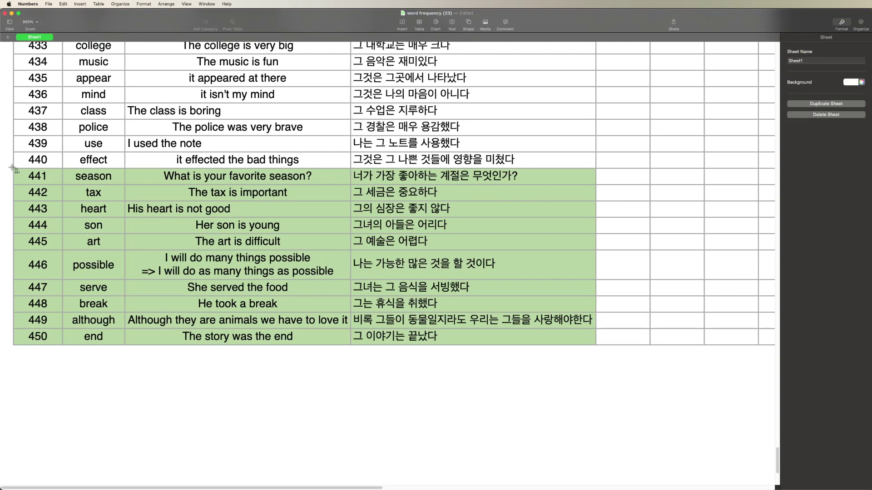
drag(10, 166, 606, 351)
drag(50, 432, 3, 436)
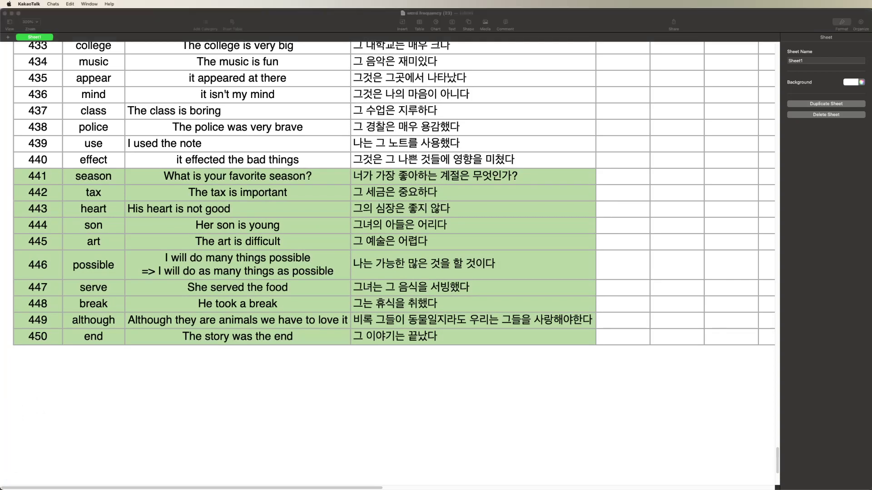
Launch Anki through the launcher search 'anki'
click(412, 210)
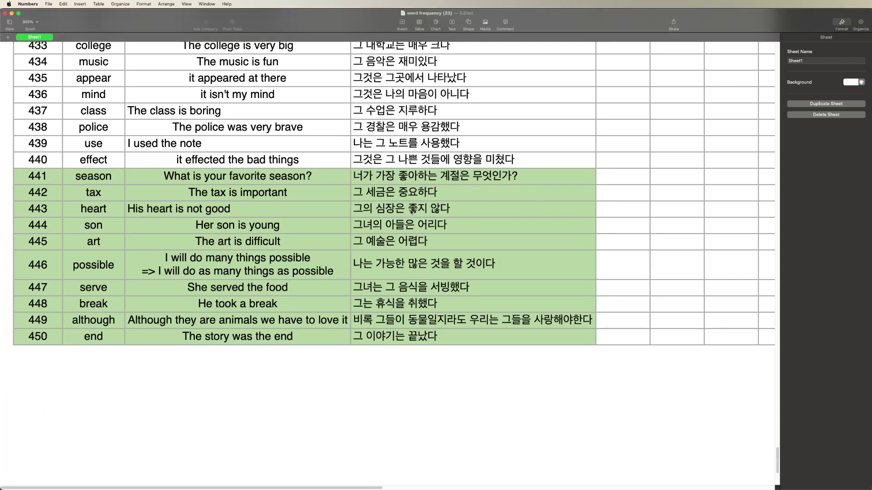
key(alt+space)
text(무ㅏ)
key(BackSpace)
key(BackSpace)
text(anki)
key(Return)
Close the Add window and export the student's deck as .apkg with media
key(Escape)
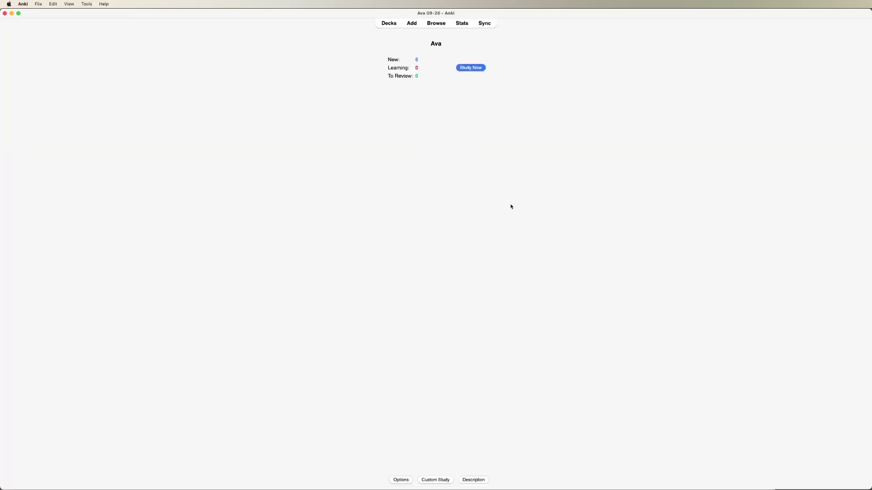
click(389, 23)
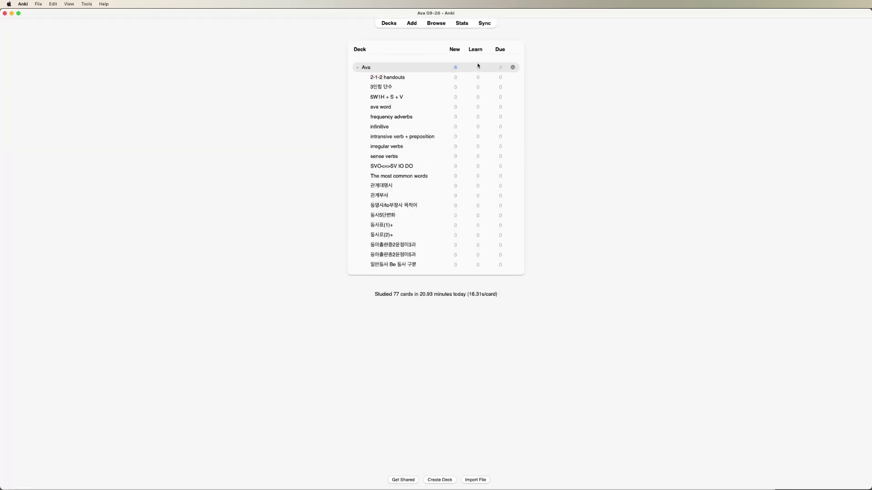
click(513, 67)
click(525, 82)
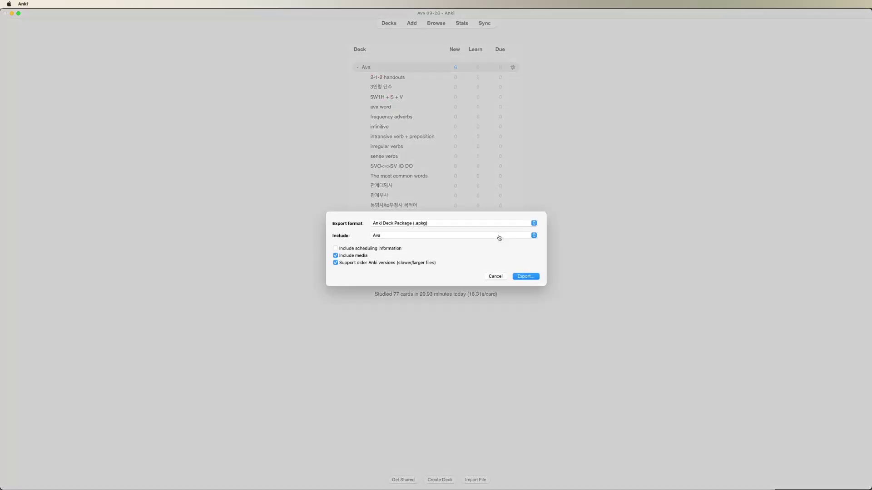
click(519, 278)
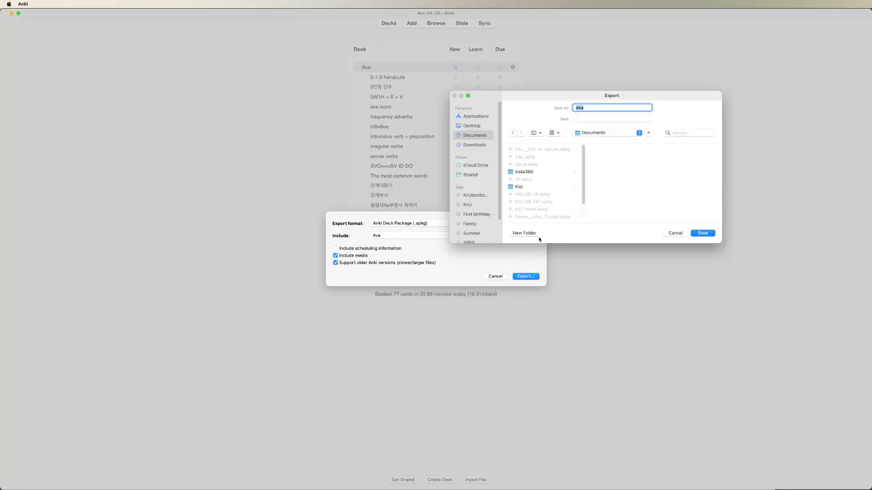
Edit the file name and save the dated package into the student's apkg folder
key(Left)
text(Kenny to)
click(666, 132)
text(ava)
key(Return)
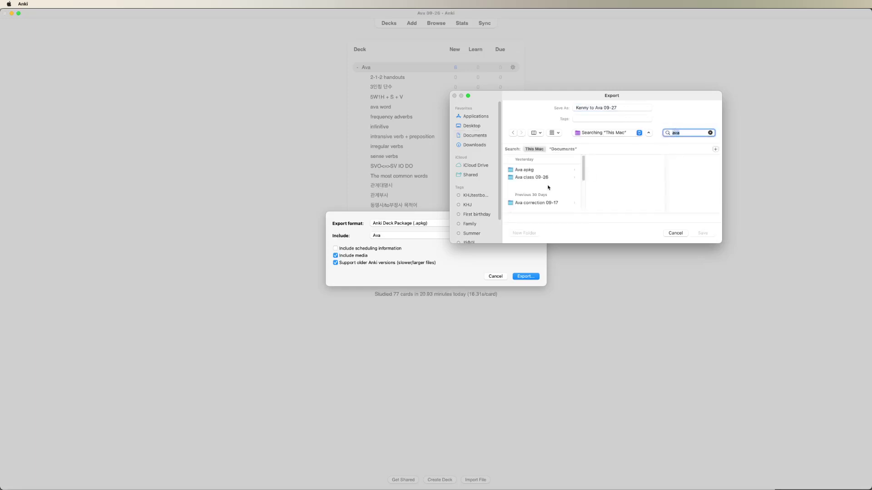
click(550, 170)
click(703, 233)
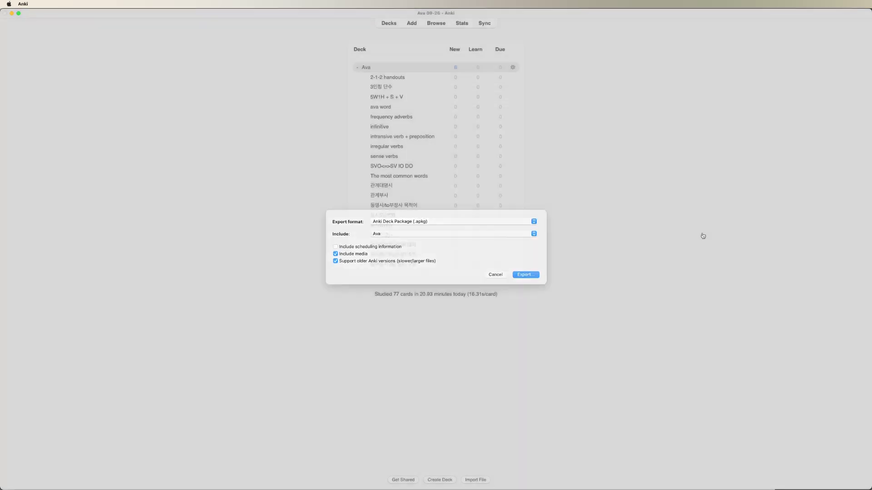
key(alt+space)
Open the student's apkg folder in Finder and select the new 09-27 package
text('ava)
key(Return)
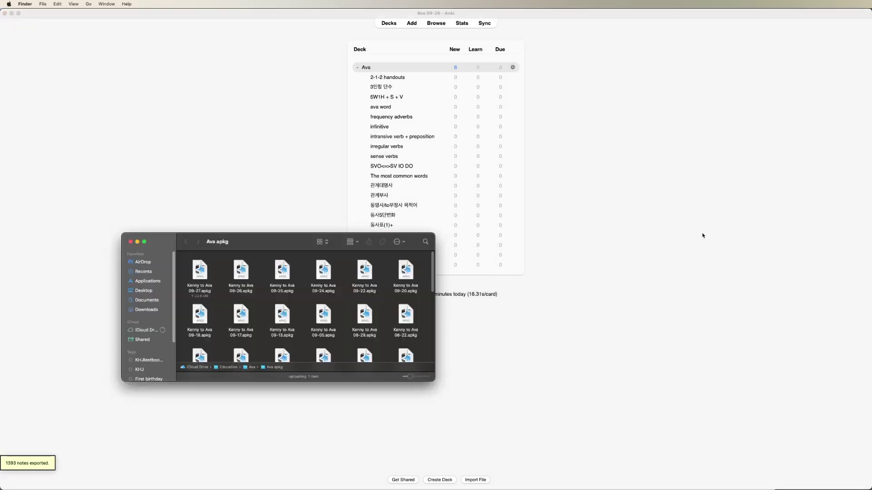
click(191, 293)
drag(190, 294, 550, 283)
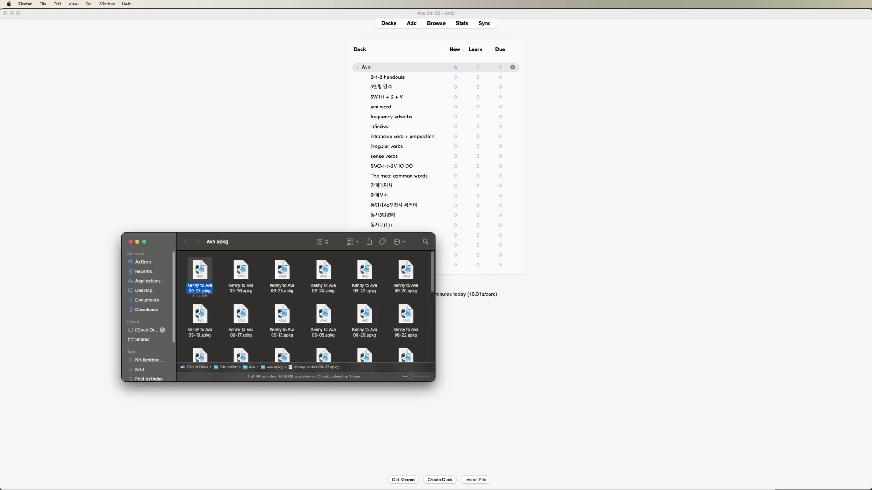
Return through Anki to the word-frequency spreadsheet in Numbers
key(super+Tab)
click(300, 275)
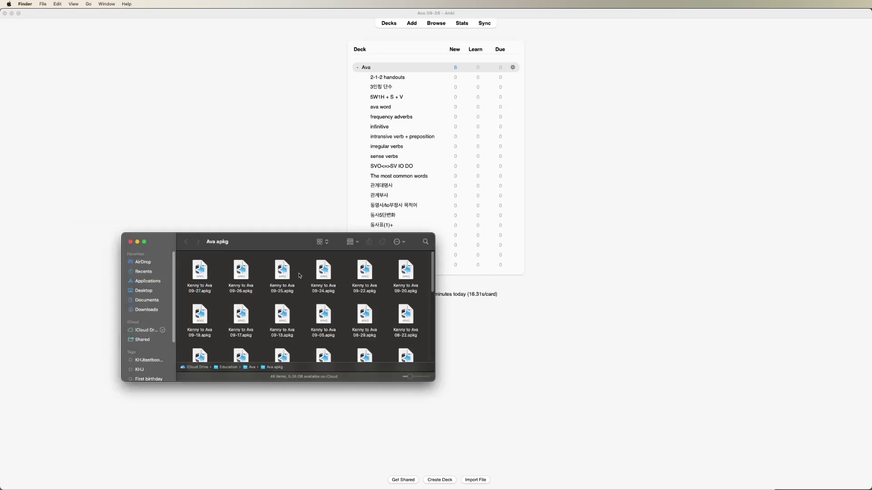
click(595, 231)
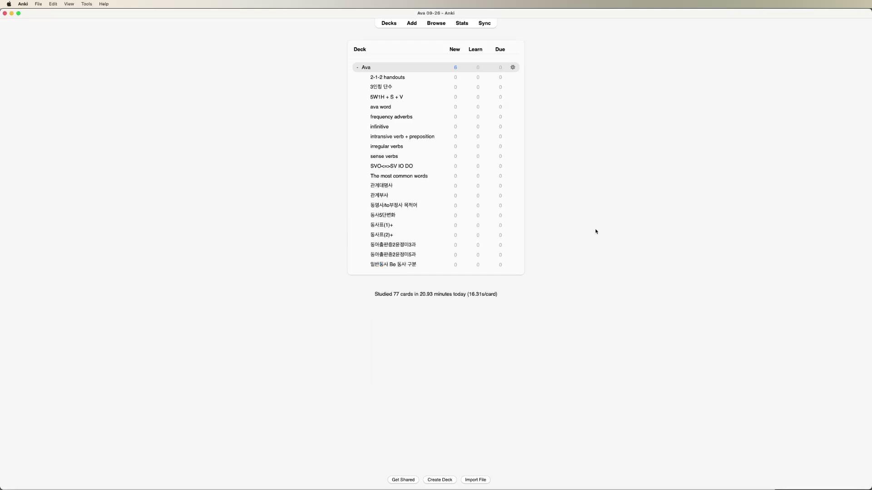
key(super+h)
click(556, 228)
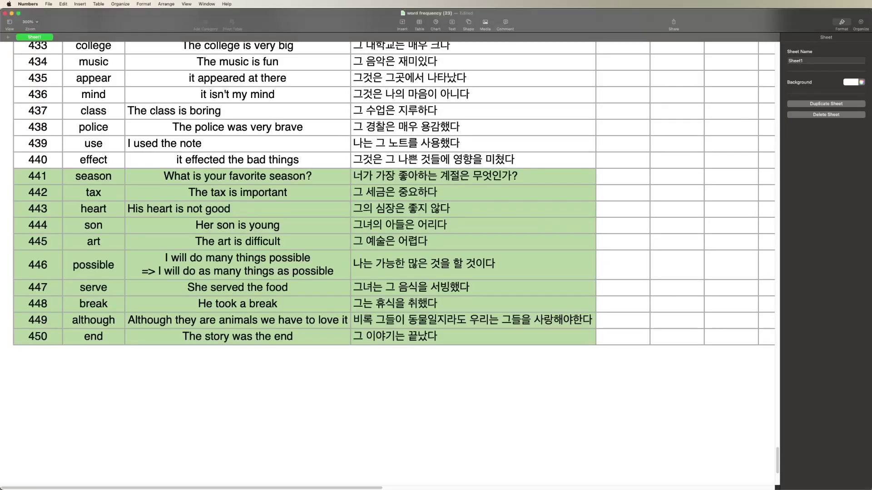